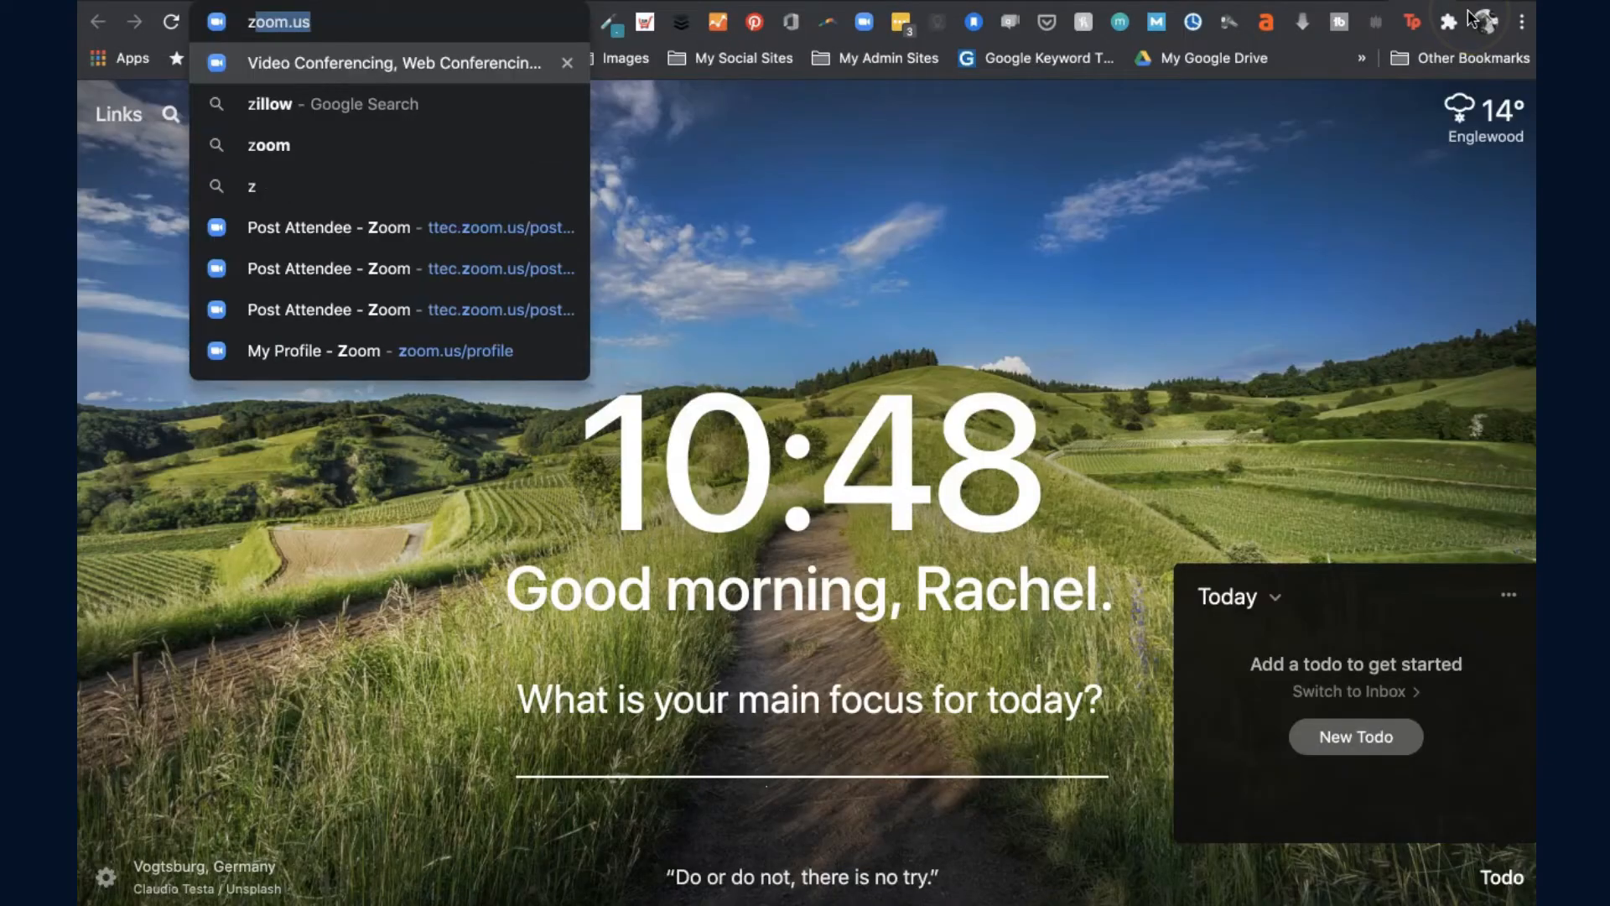
Go to zoom.us and open the signed-in account's profile page
type("m.us")
key("Return")
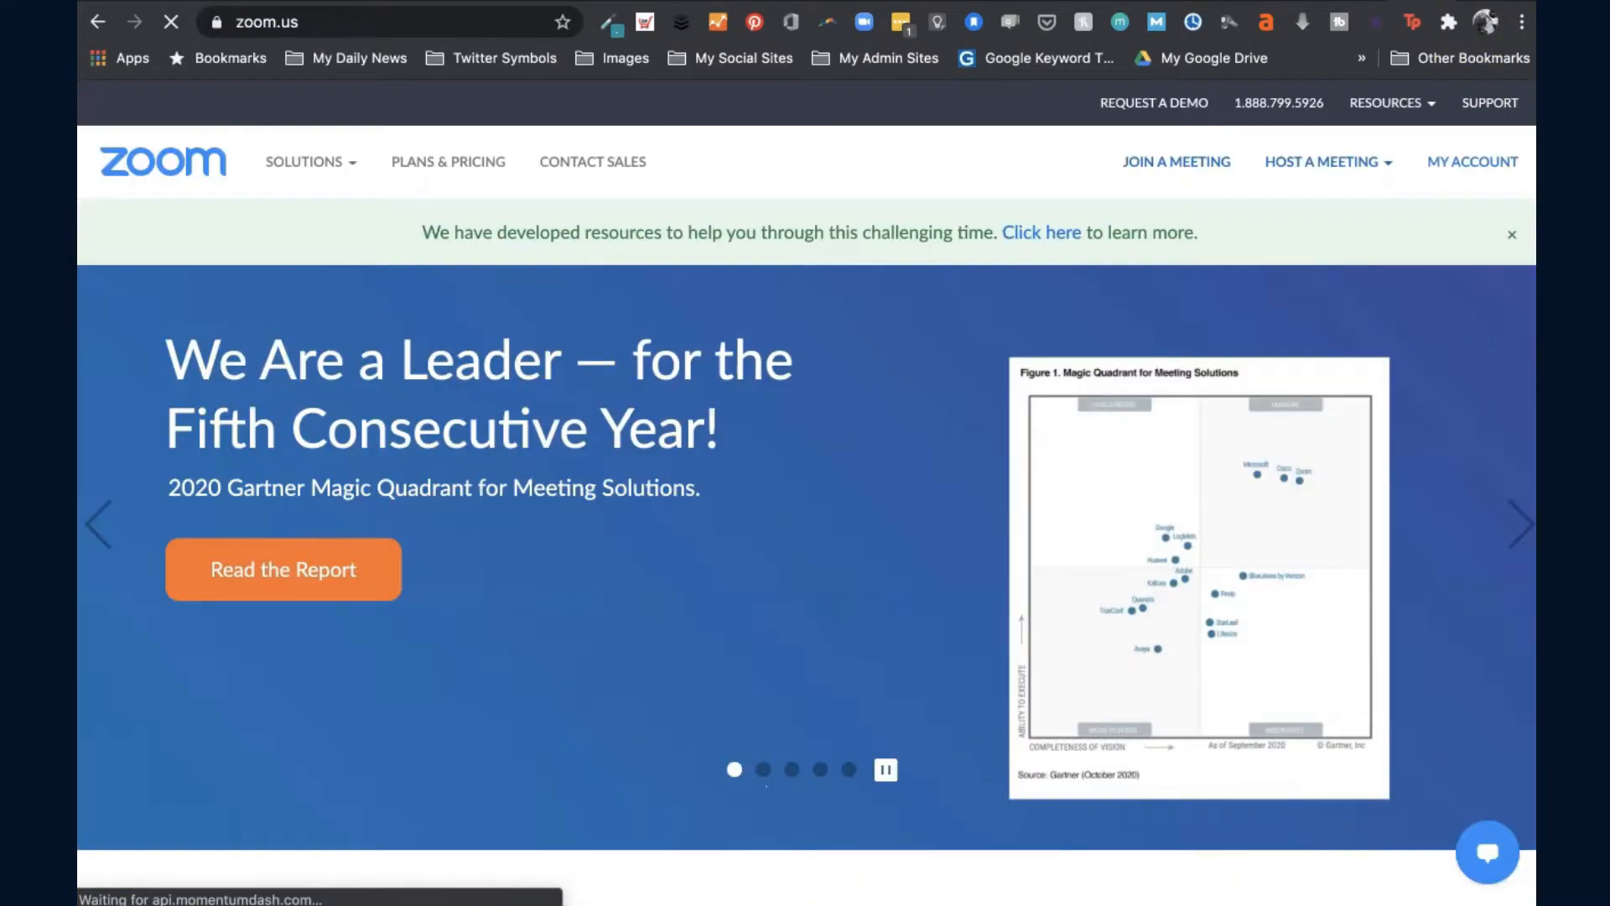
left_click(1476, 167)
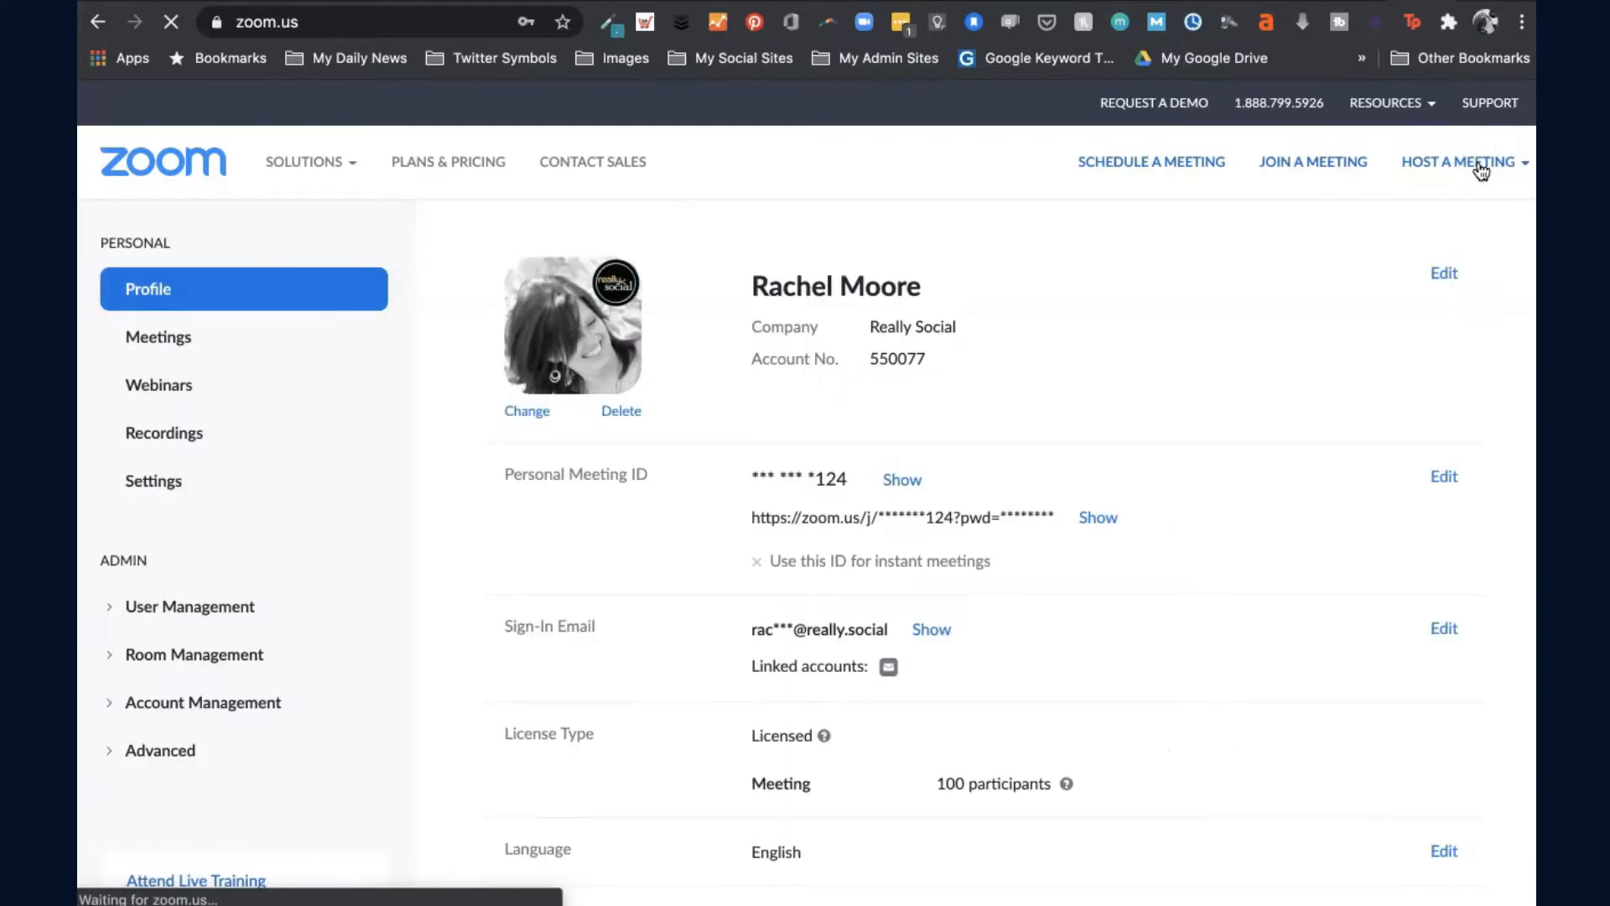
left_click(544, 430)
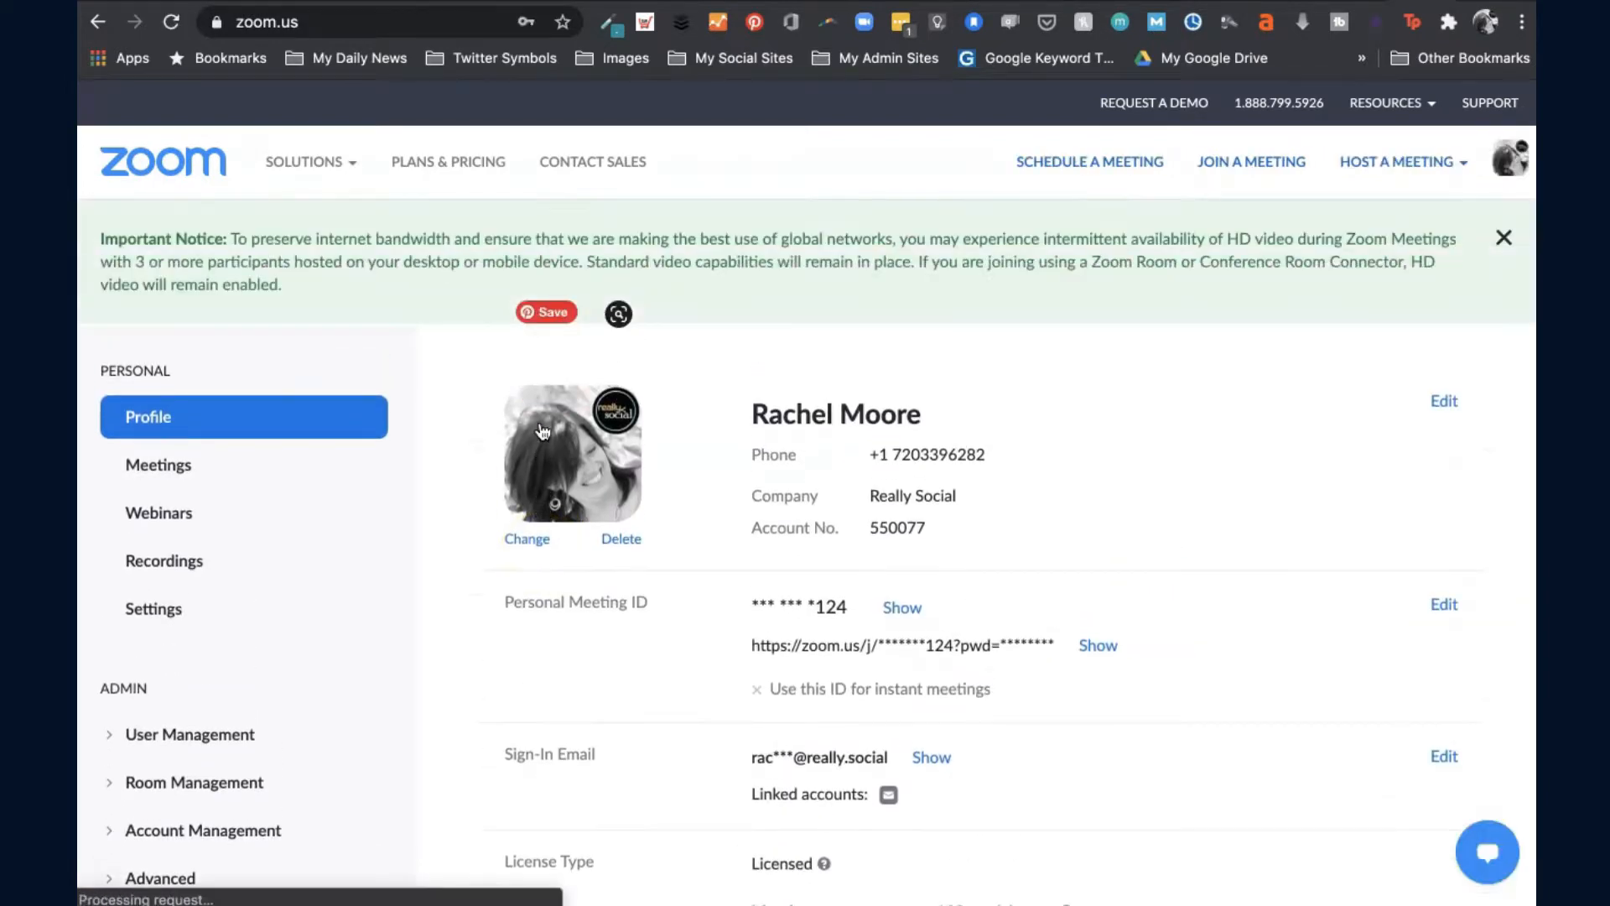
Open the account's meeting settings and review the "Allow live streaming meetings" options under In Meeting (Advanced)
left_click(138, 615)
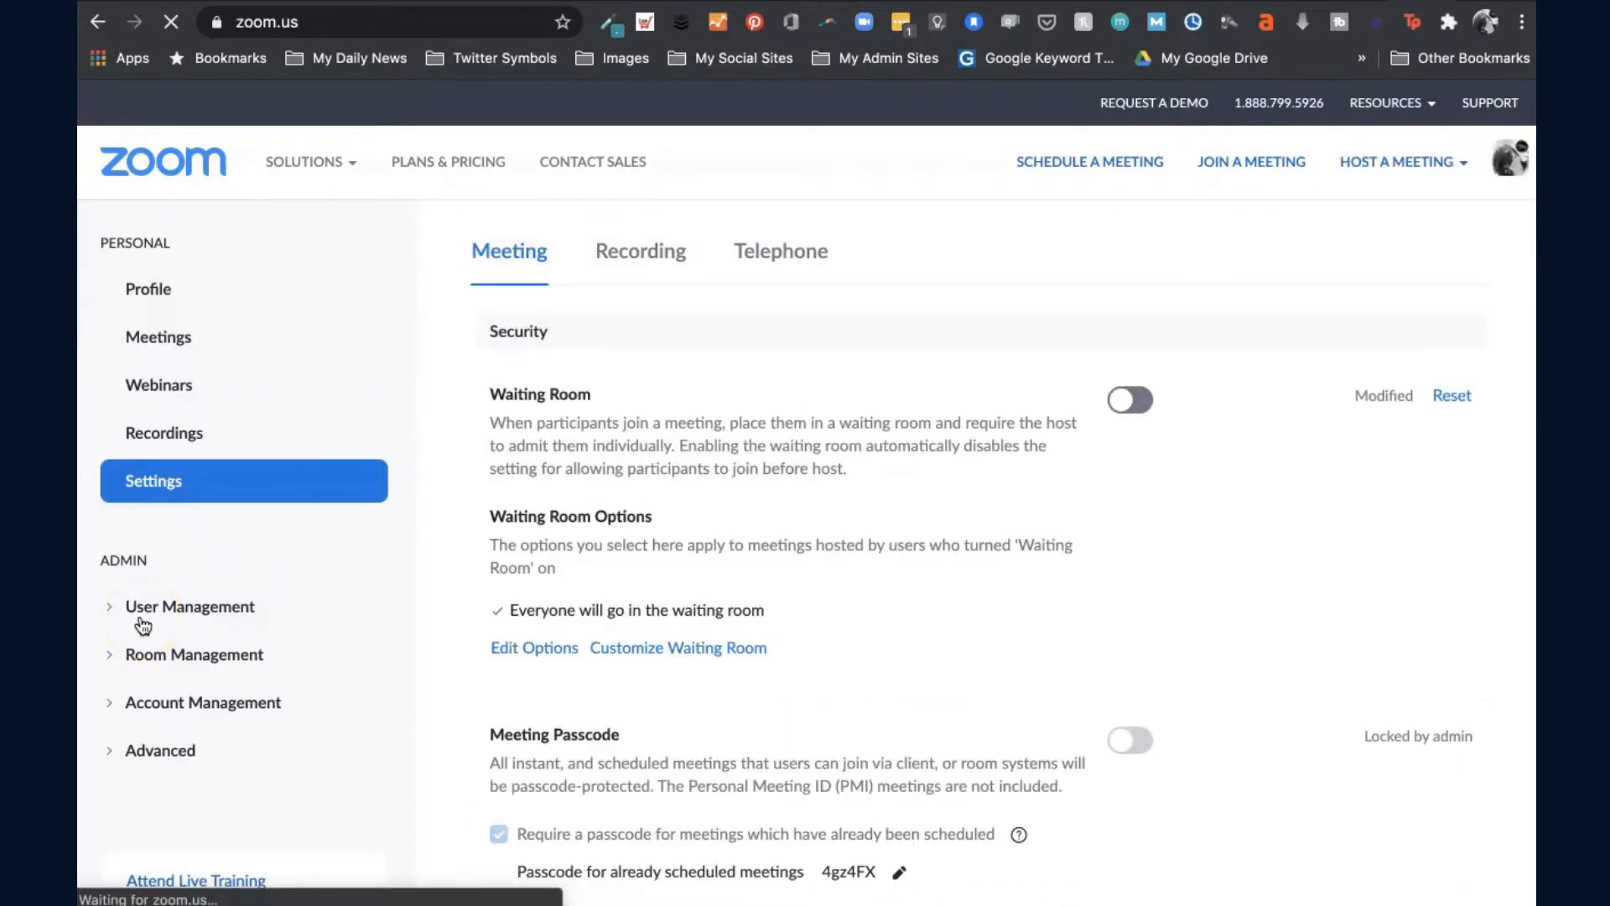
left_click(257, 635)
left_click(514, 588)
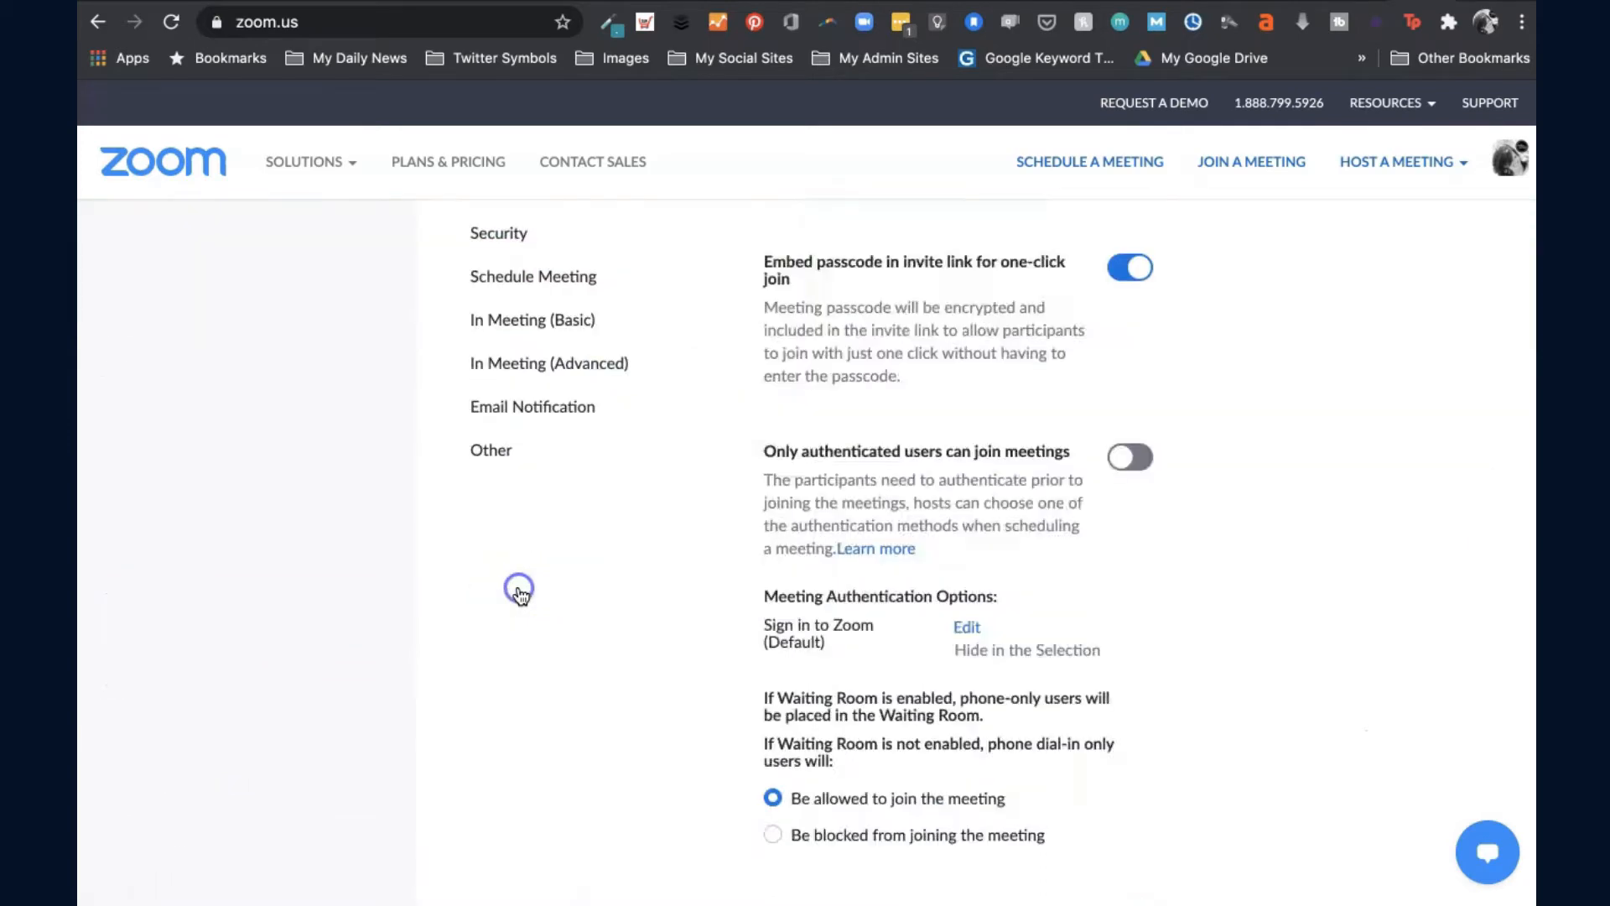
scroll(962, 406, "down", 10)
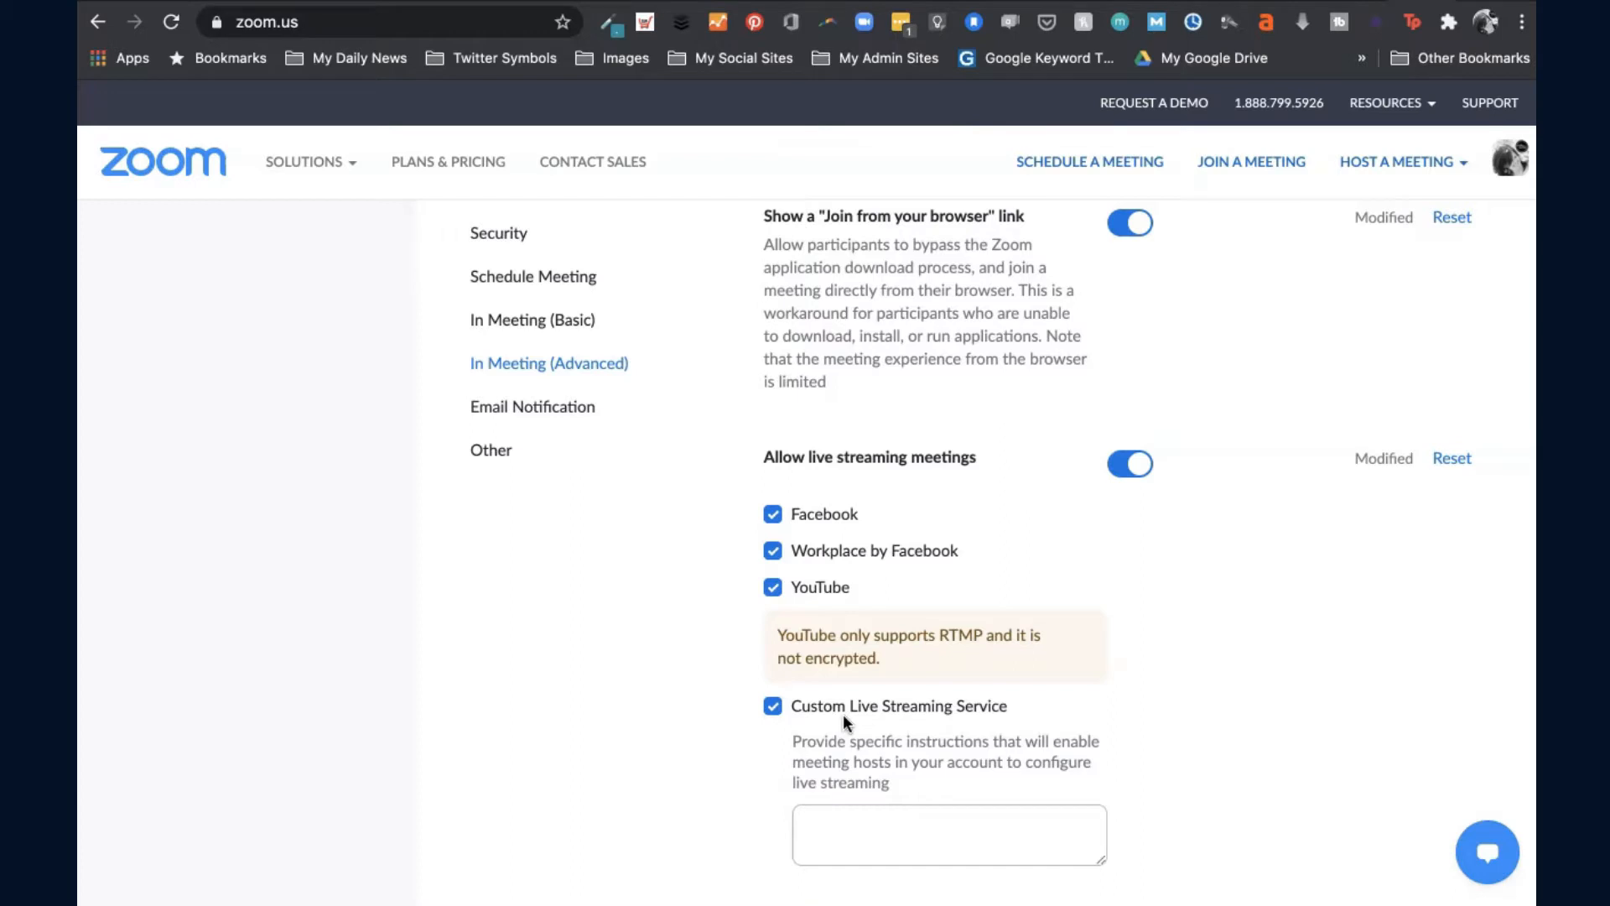
Start scheduling a meeting with the topic "My Livestream Meeting" and the date 10/27/2020
left_click(1133, 162)
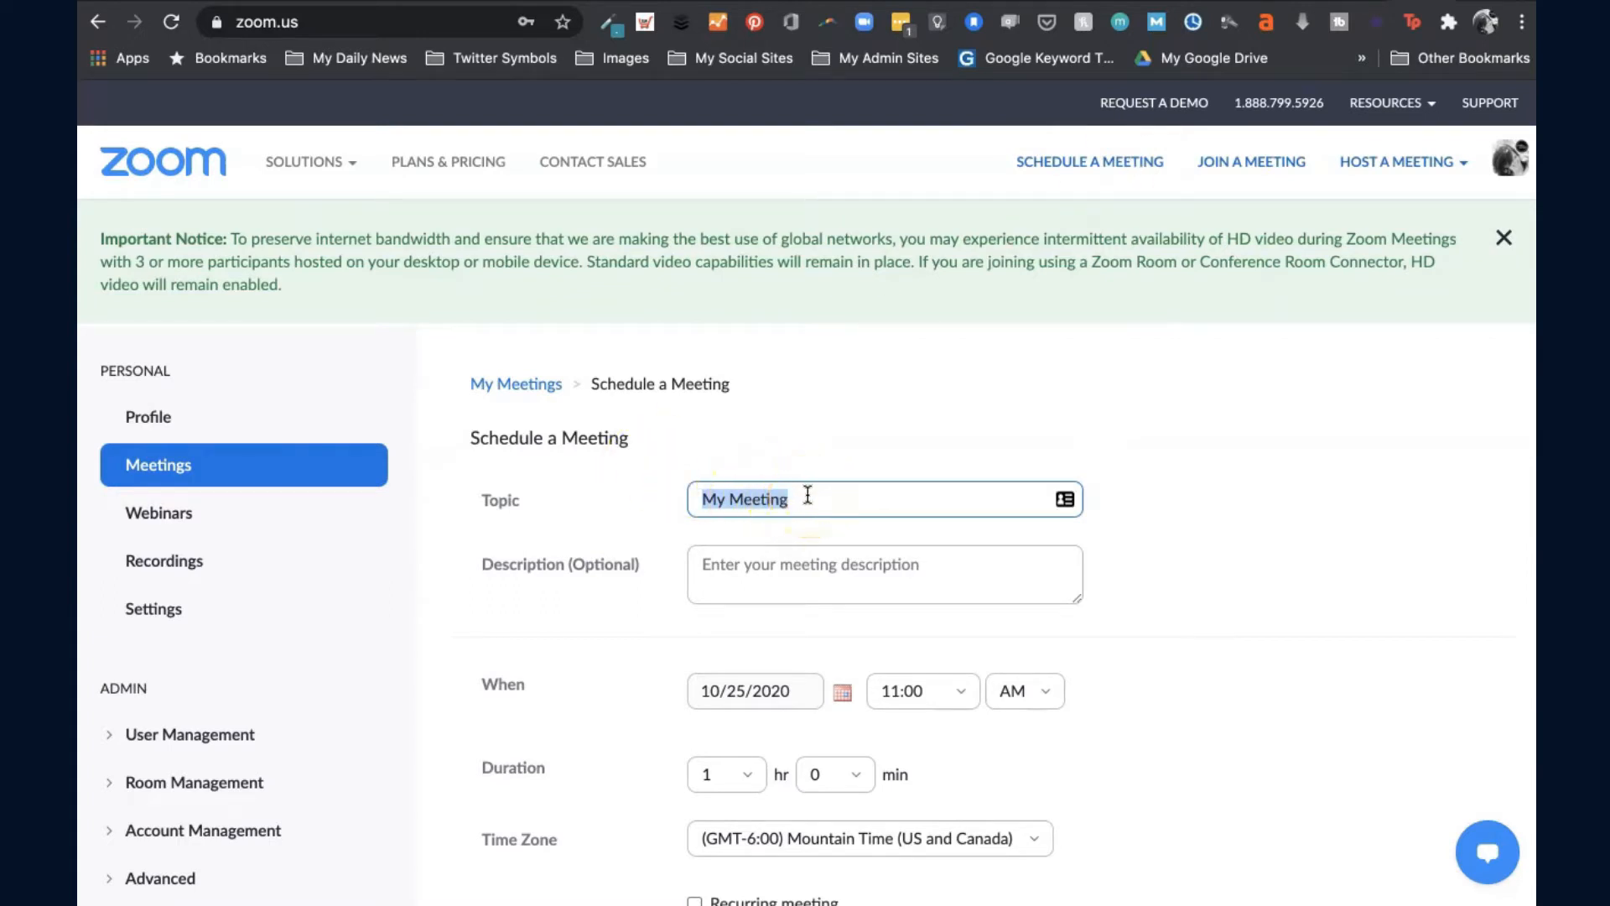
type("My Livestream")
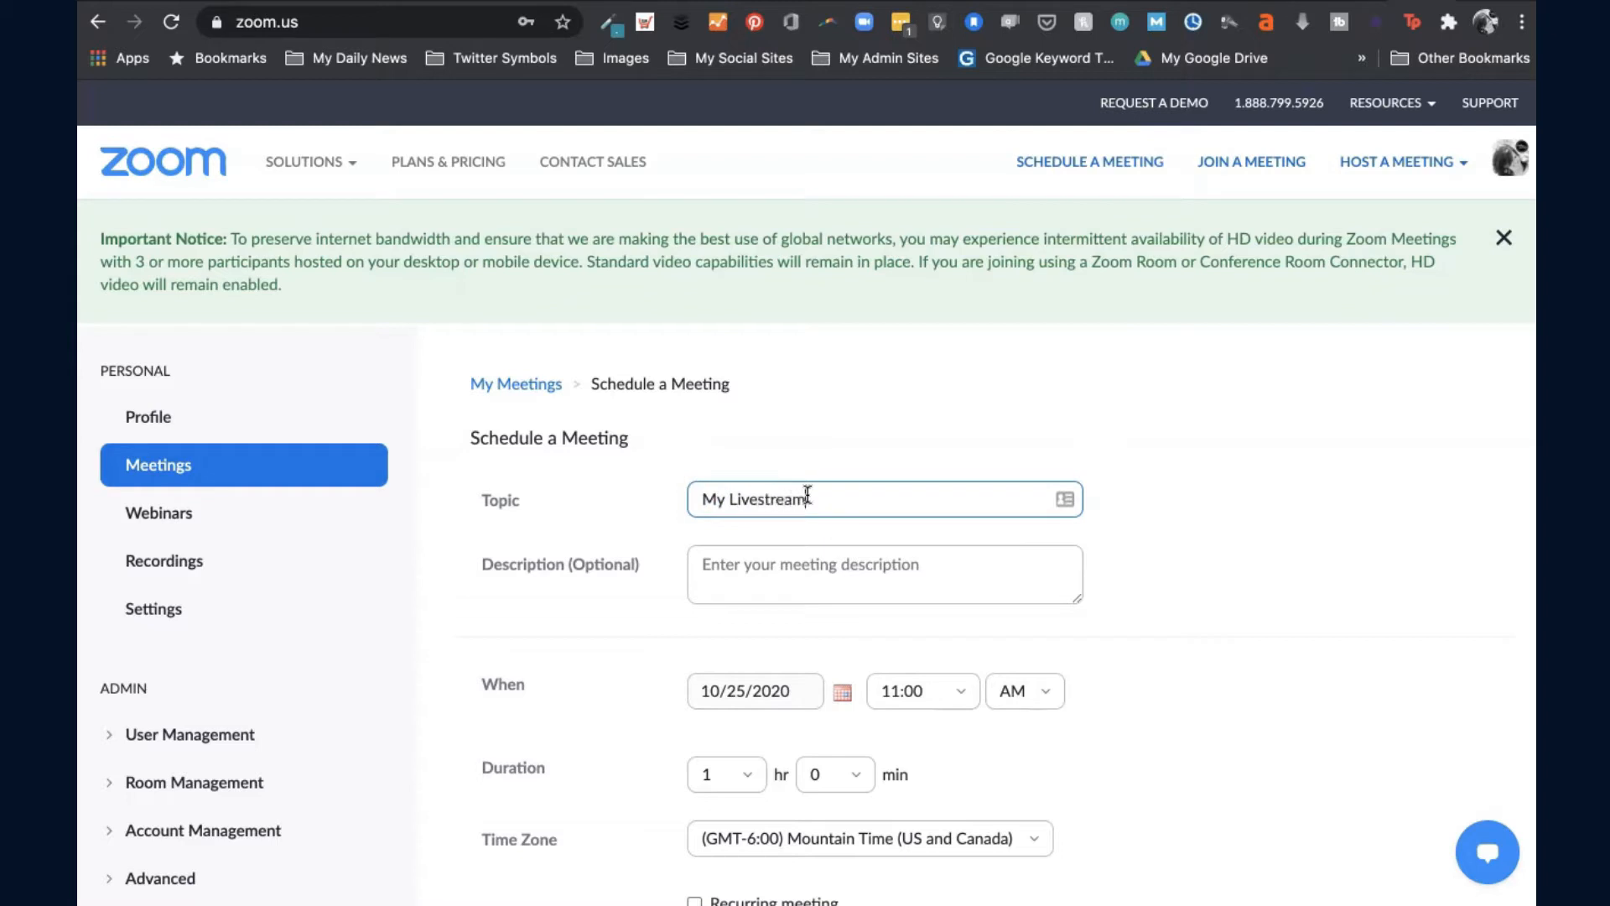
type(" Meeting")
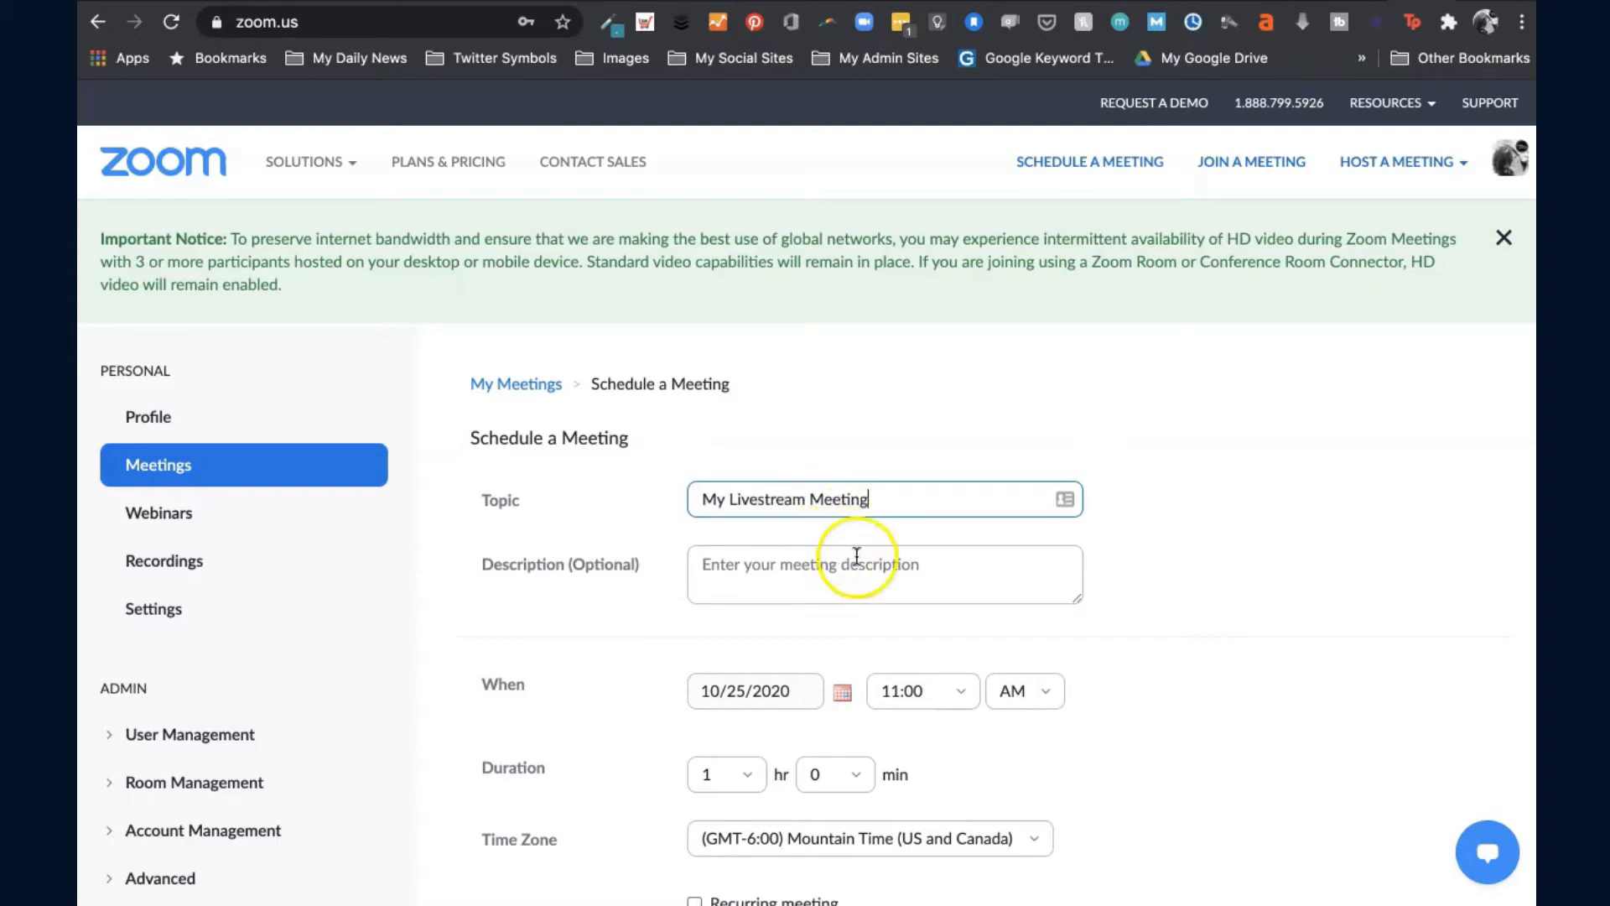
left_click(842, 692)
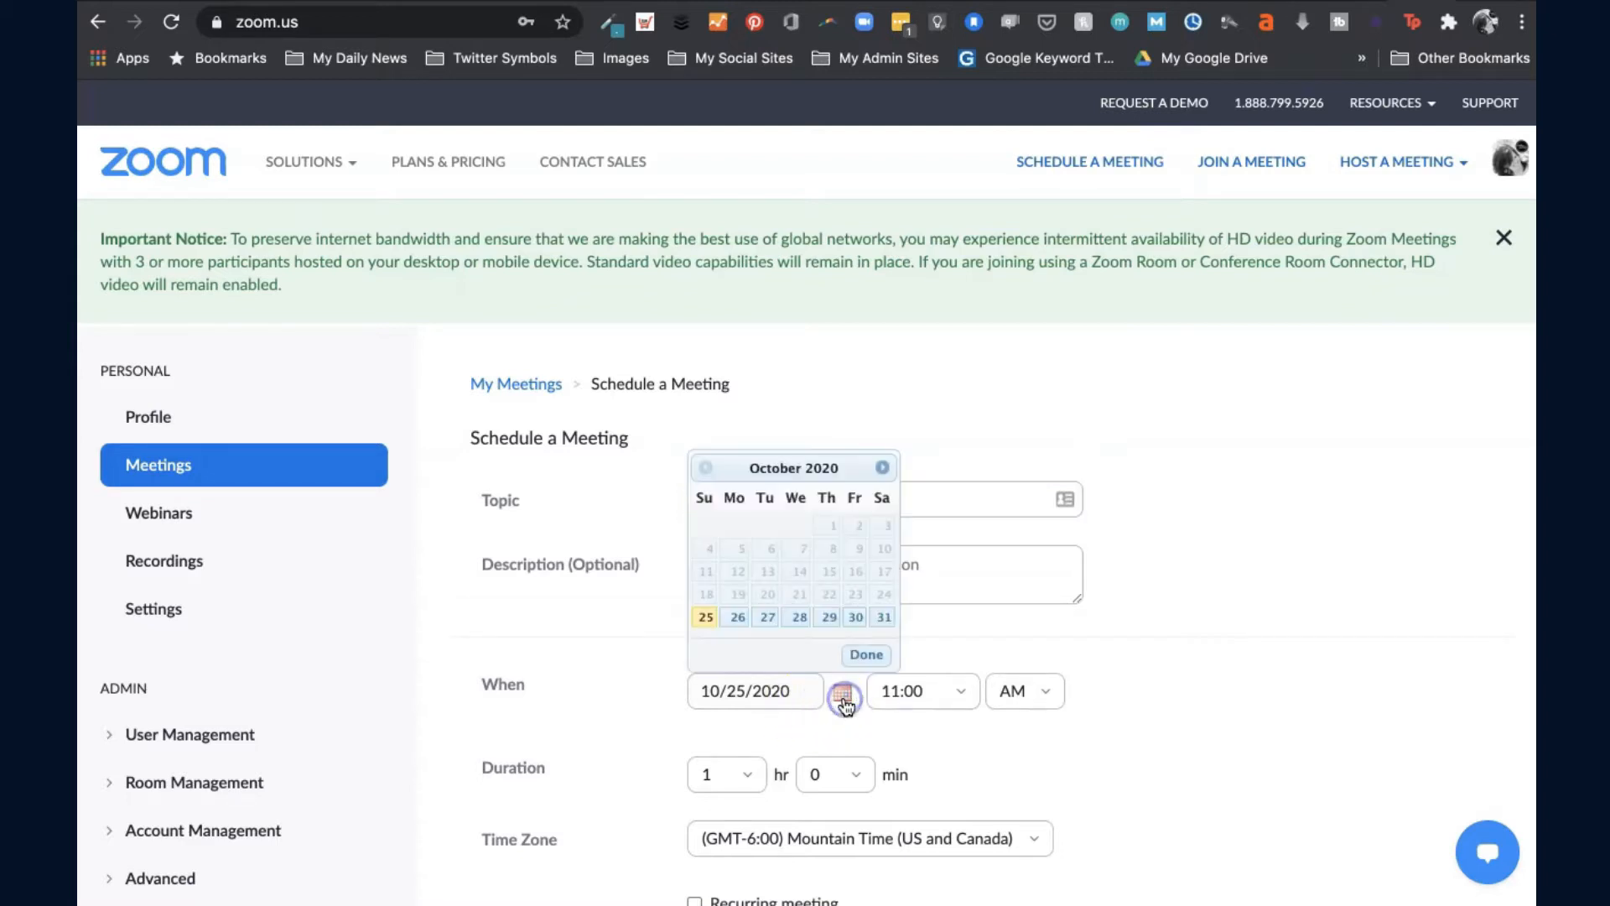
left_click(768, 618)
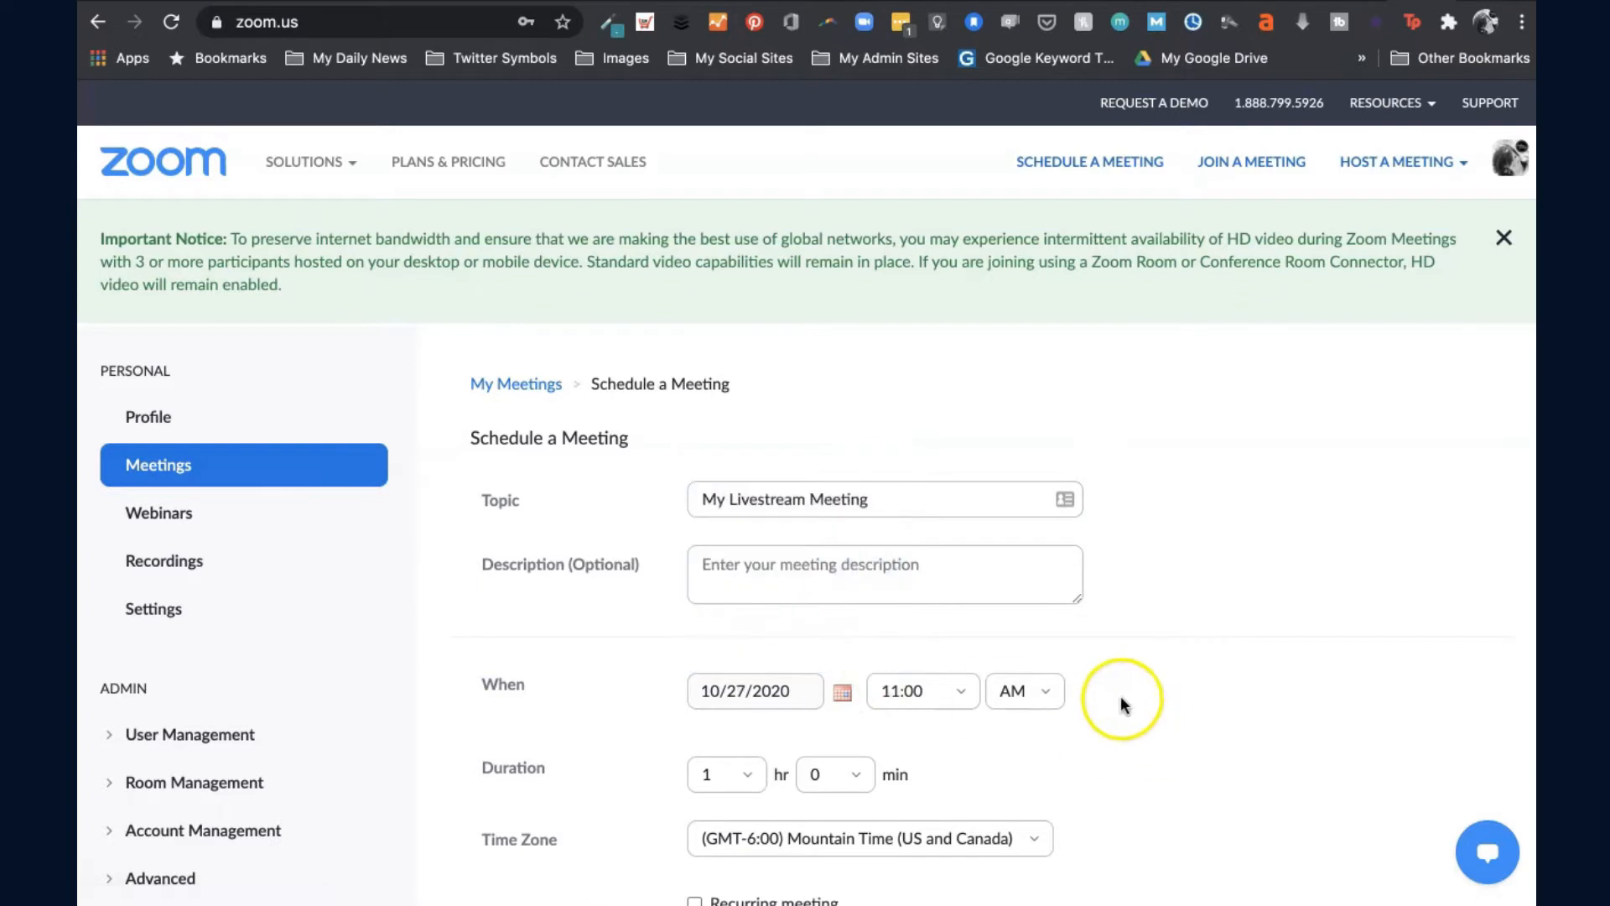
Review the remaining scheduling options of the new meeting and save it
scroll(1130, 716, "down", 3)
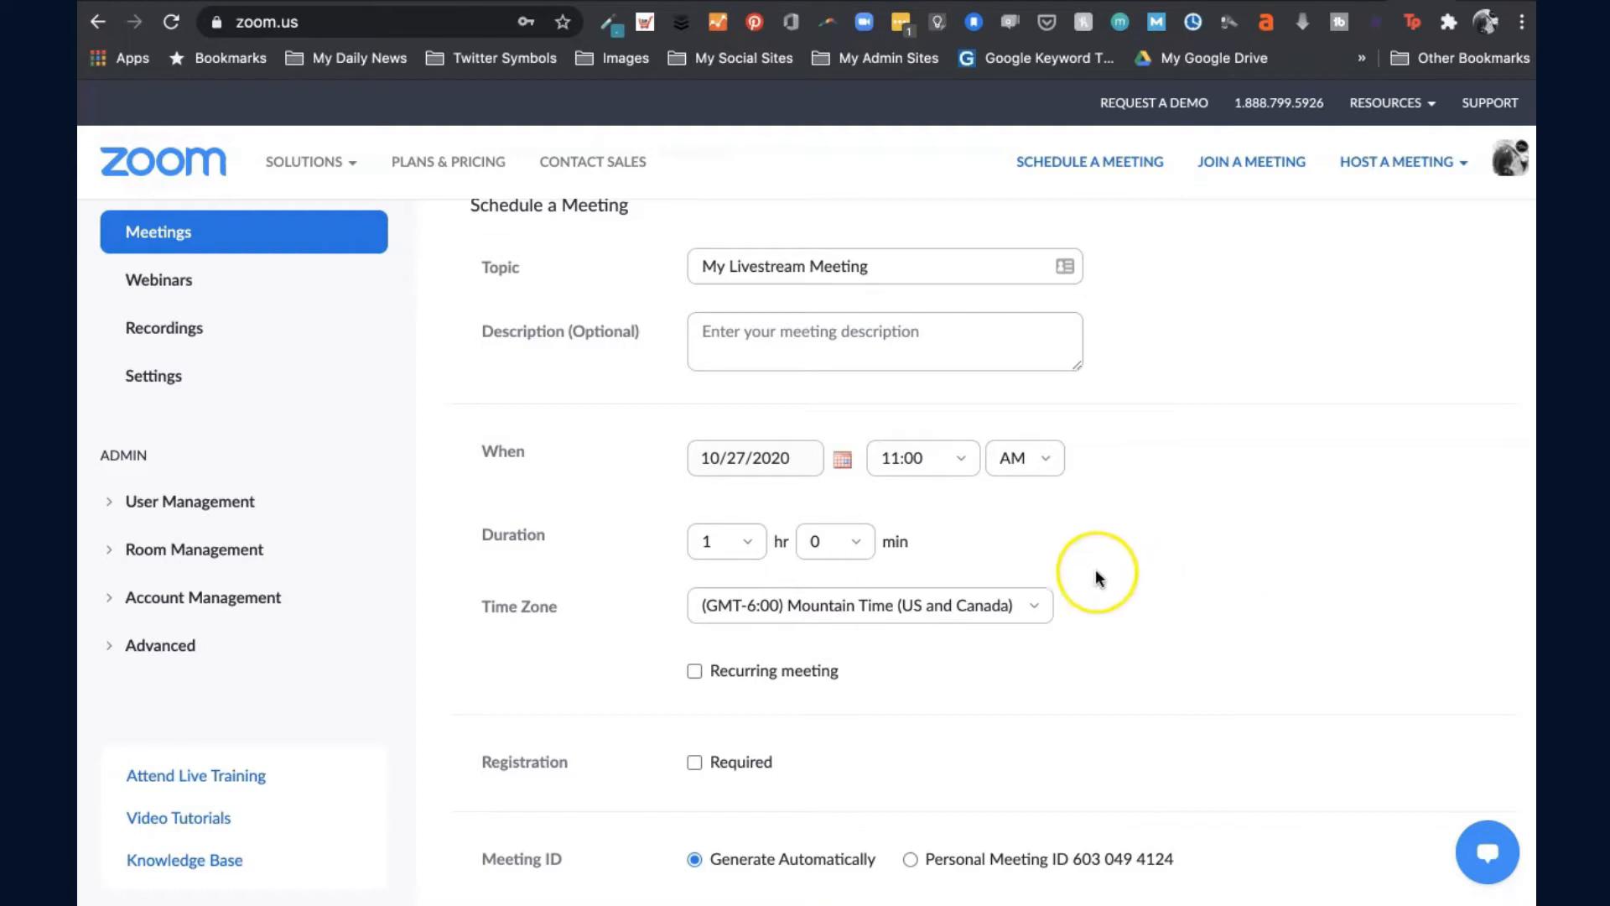
scroll(1095, 570, "down", 3)
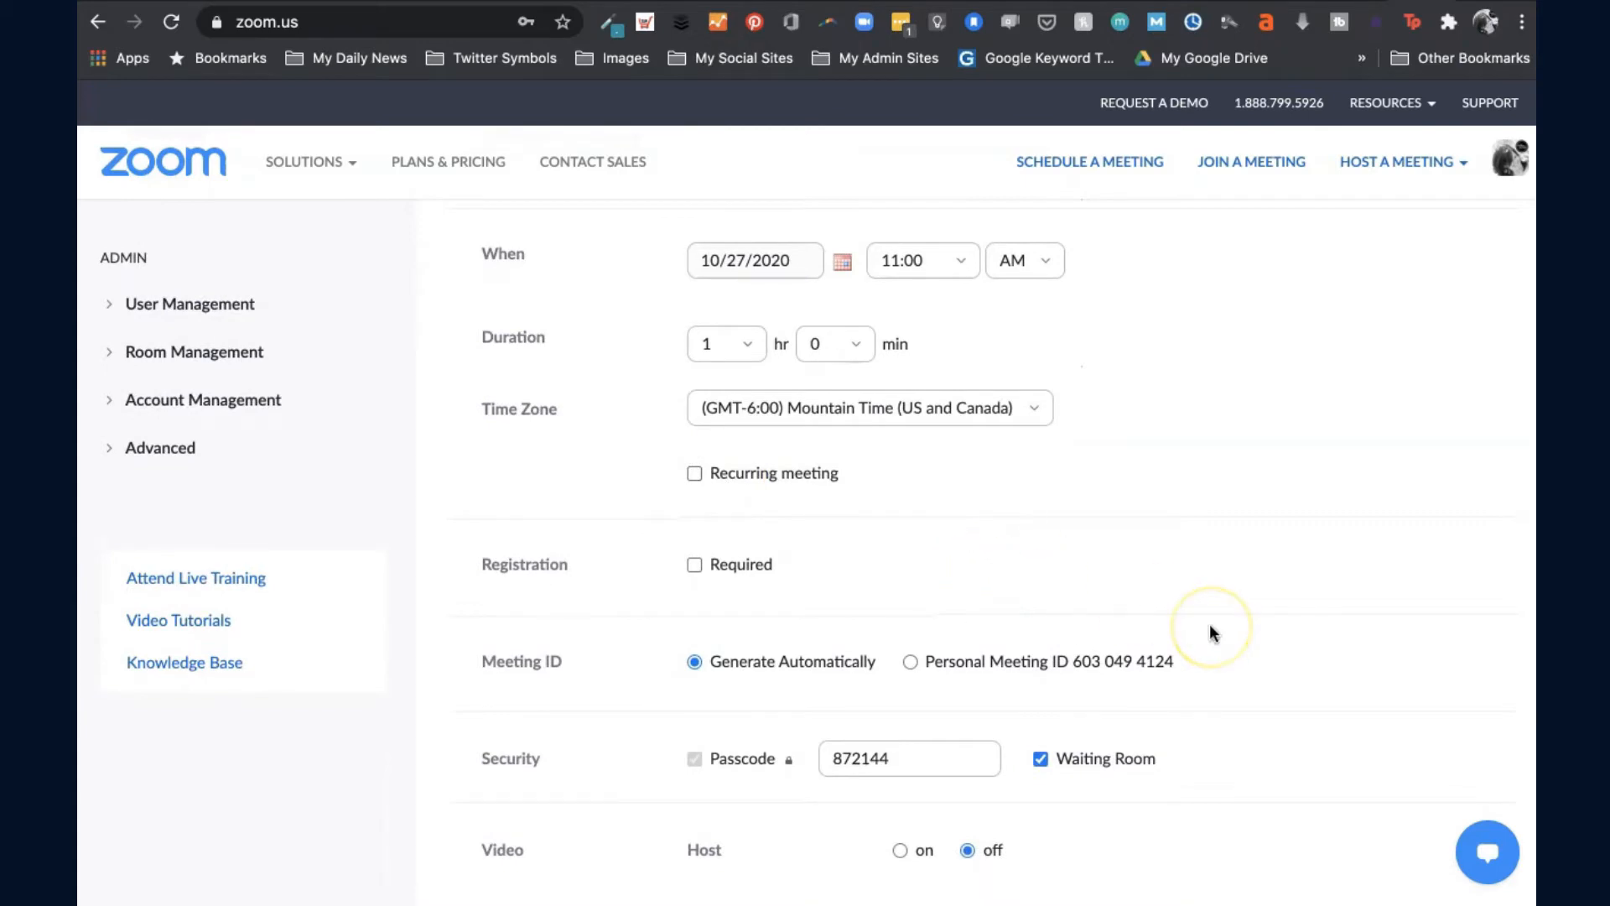
scroll(1209, 631, "down", 10)
scroll(1209, 633, "down", 2)
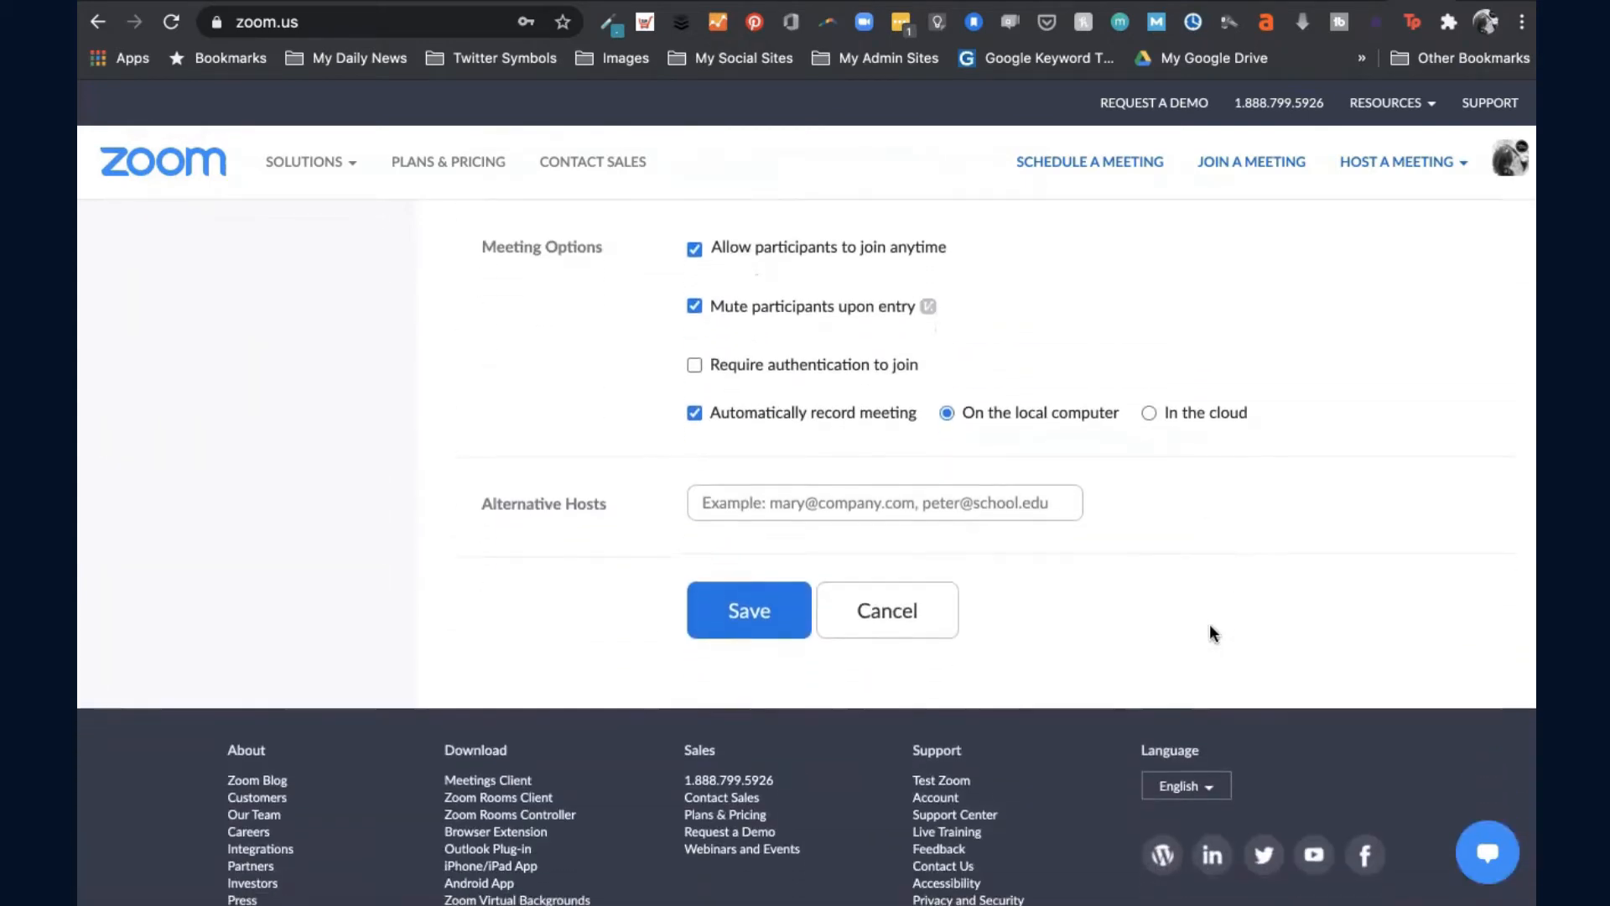
left_click(742, 617)
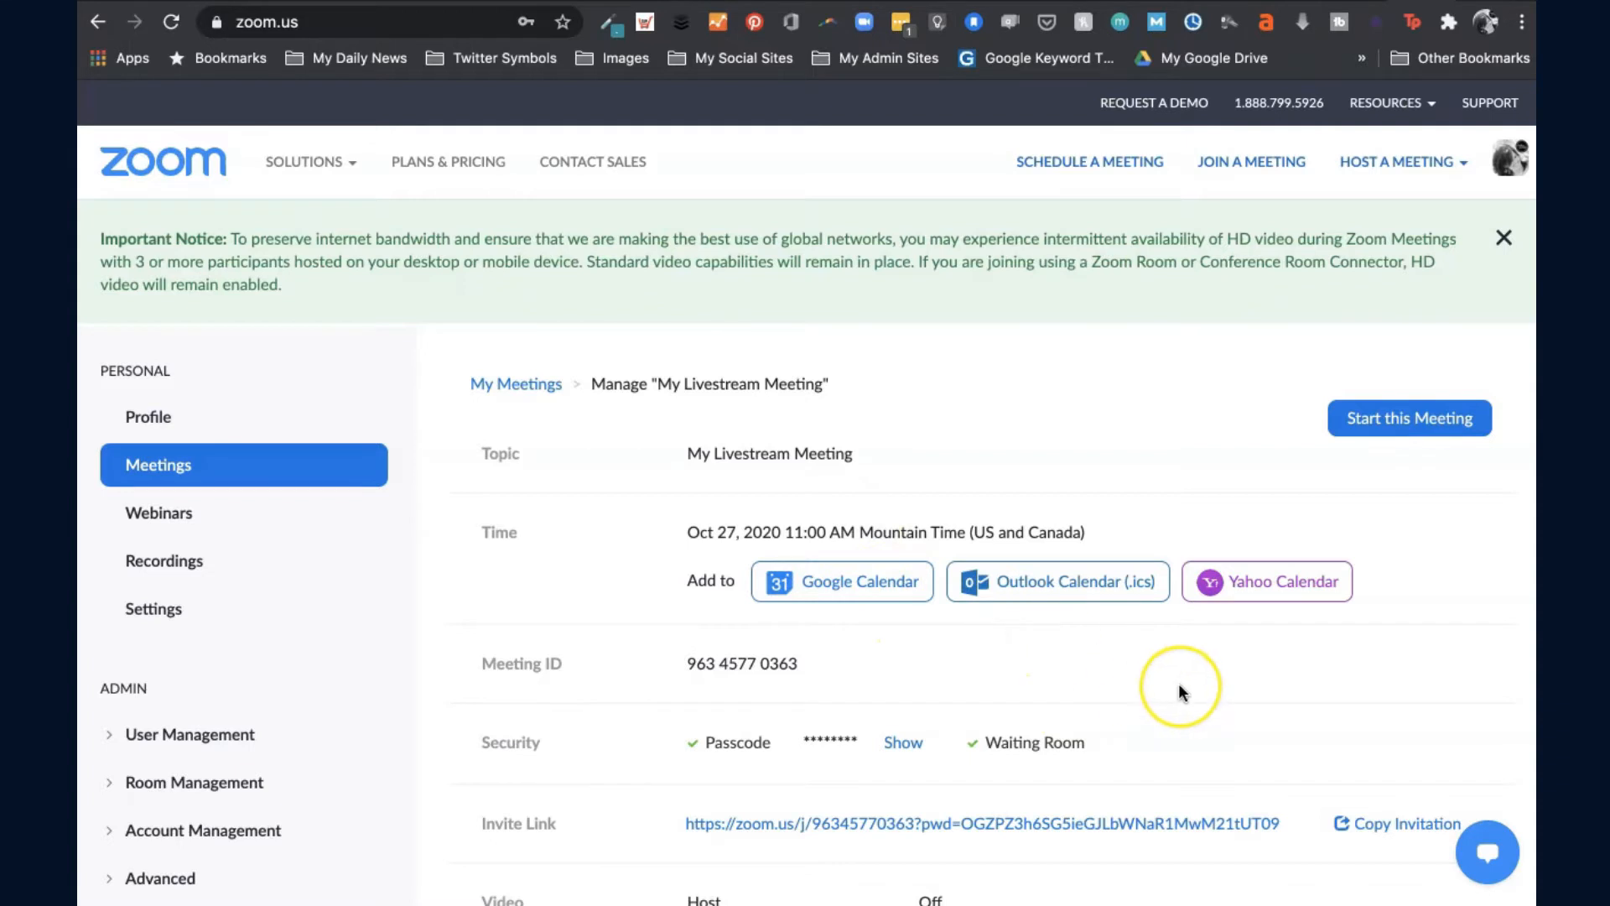
Open the custom live stream service configuration from the saved meeting's Live Streaming section
scroll(1179, 682, "down", 10)
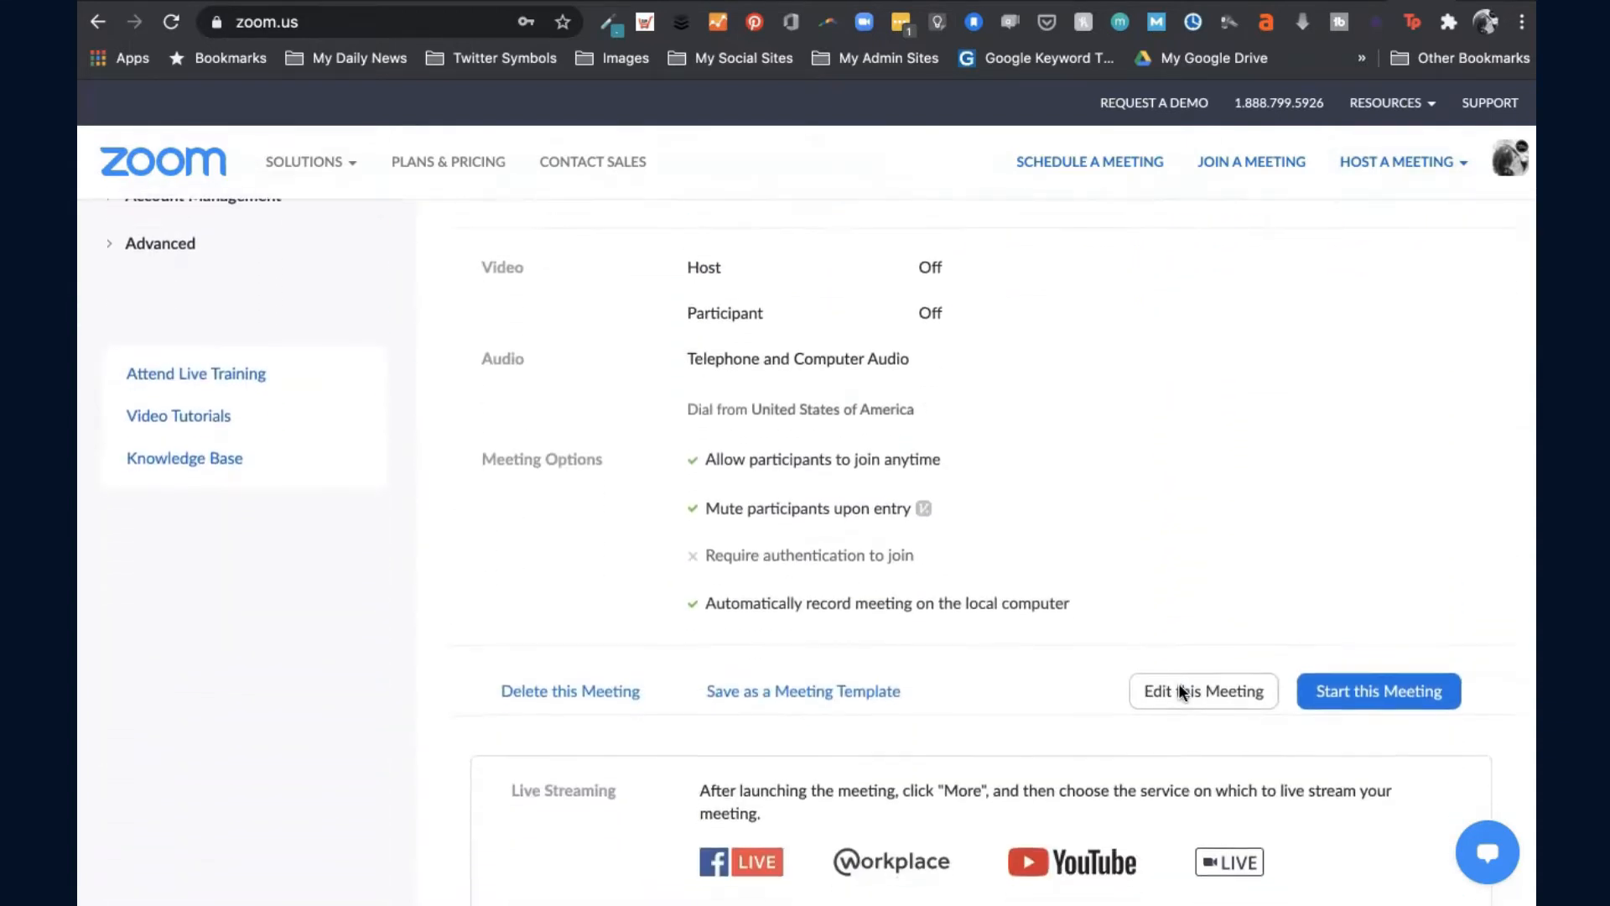
scroll(1179, 691, "down", 2)
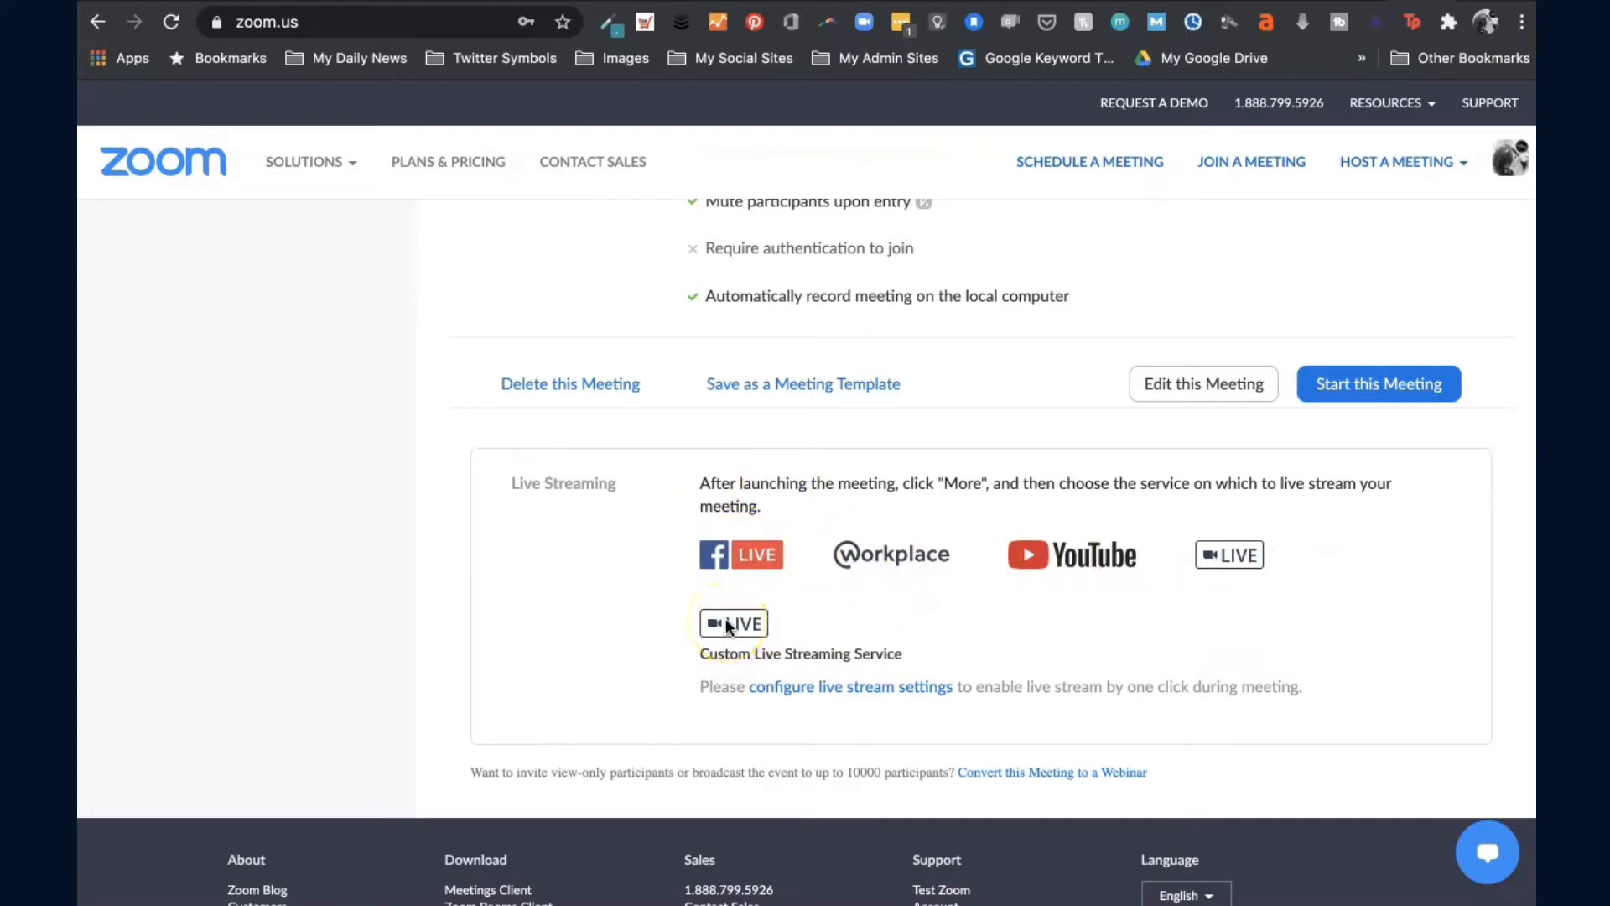
left_click(810, 688)
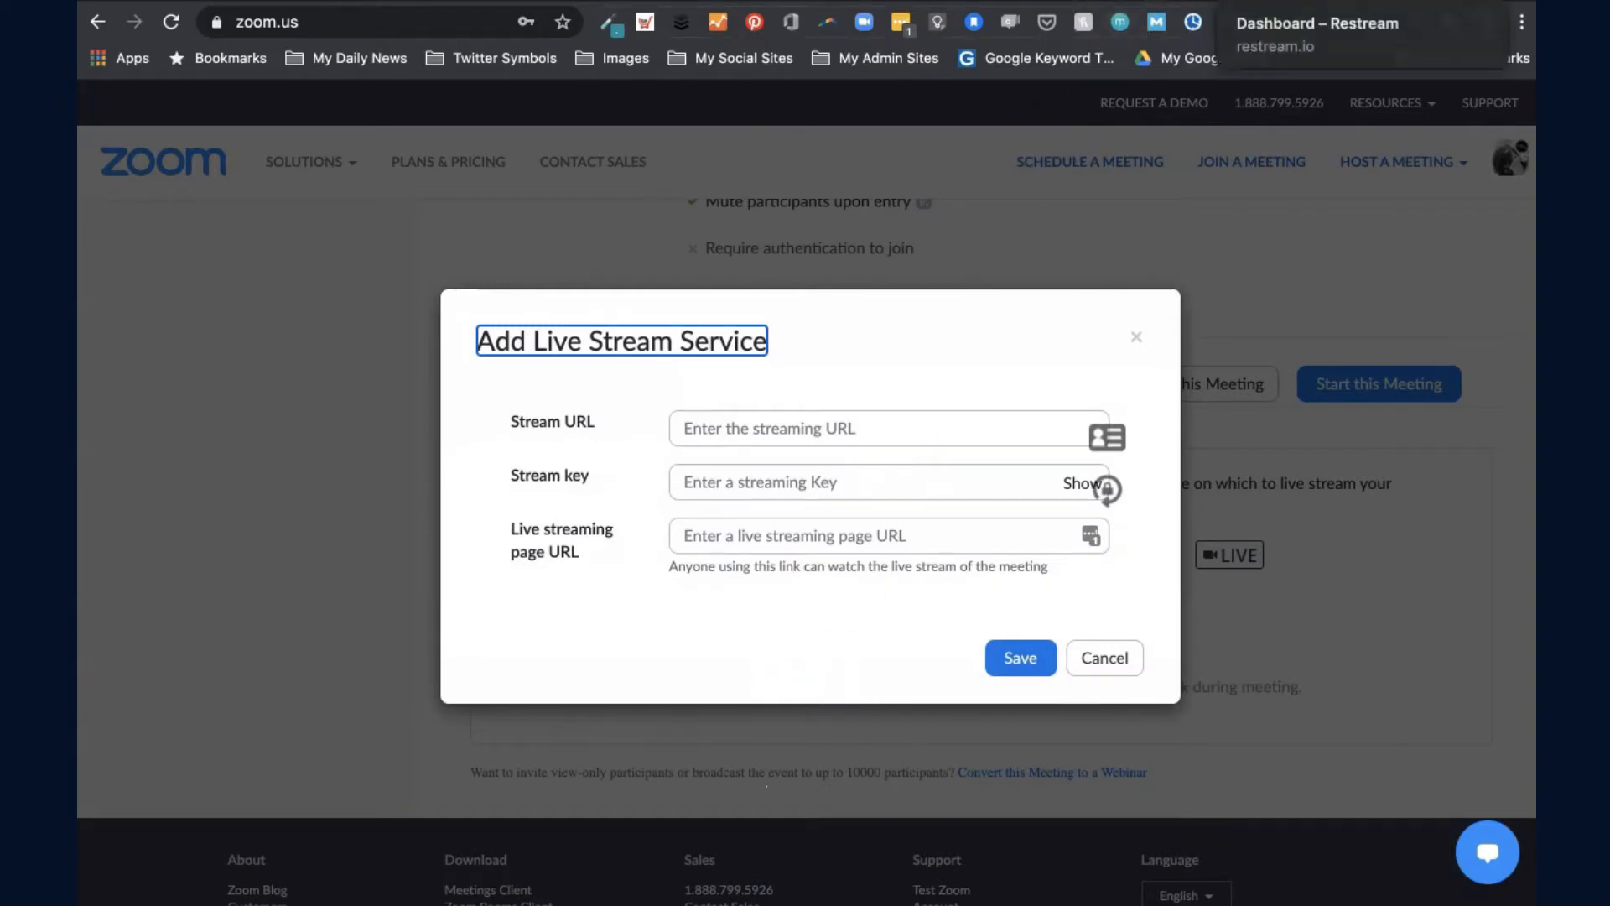
Copy the RTMP URL from Restream's RTMP settings and enter it as Zoom's Stream URL: rtmp://live.restream.io/live
left_click(1237, 2)
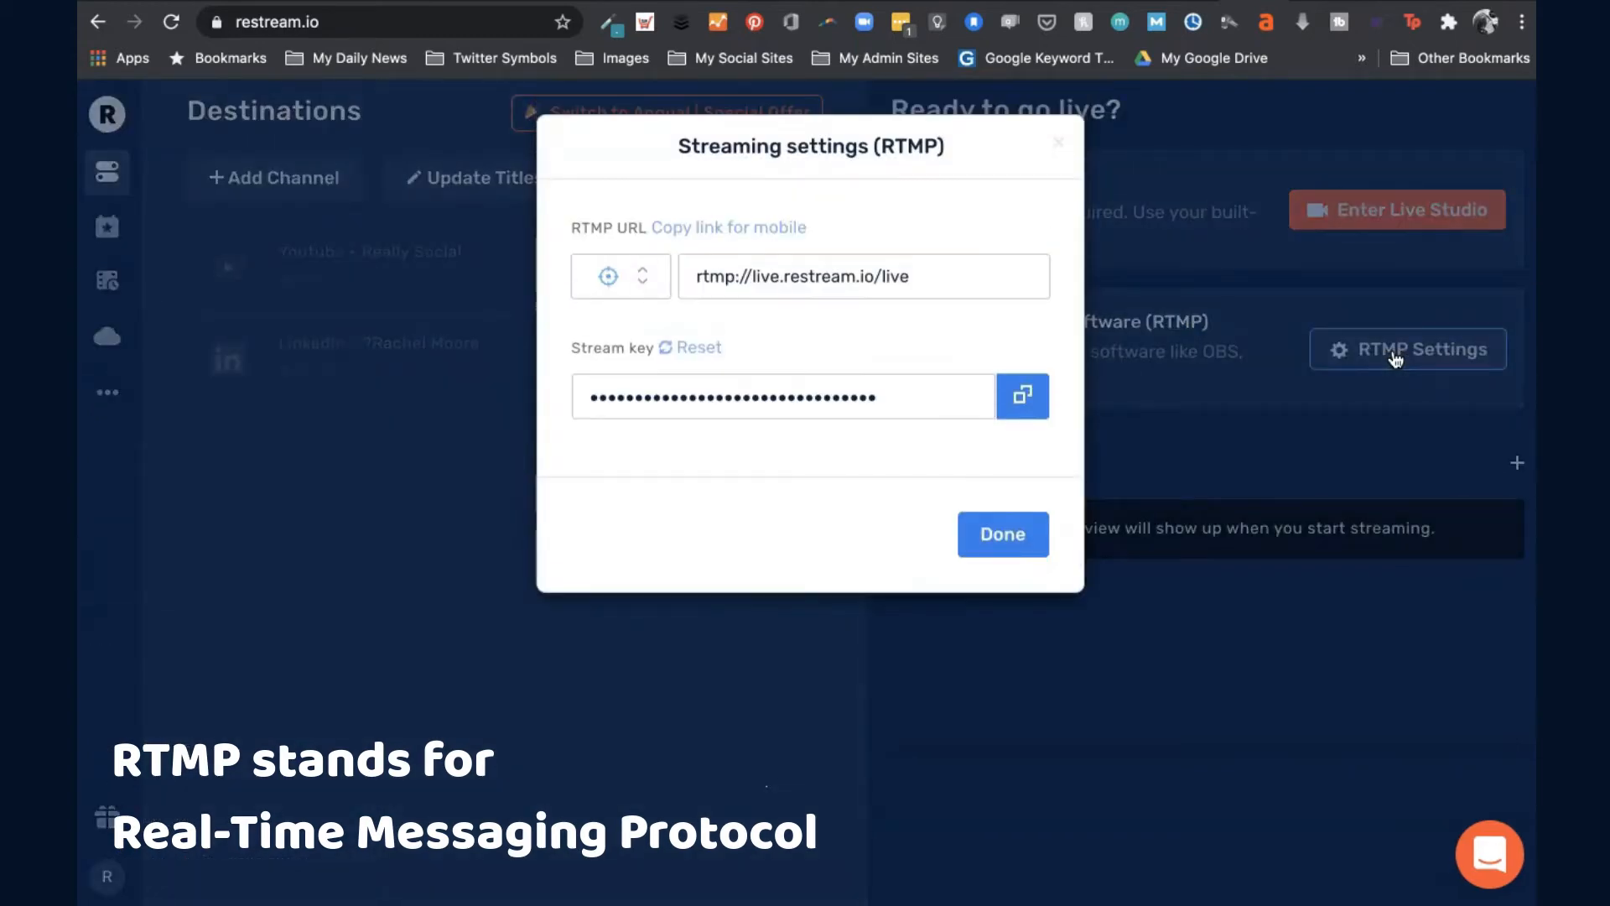
left_click(829, 272)
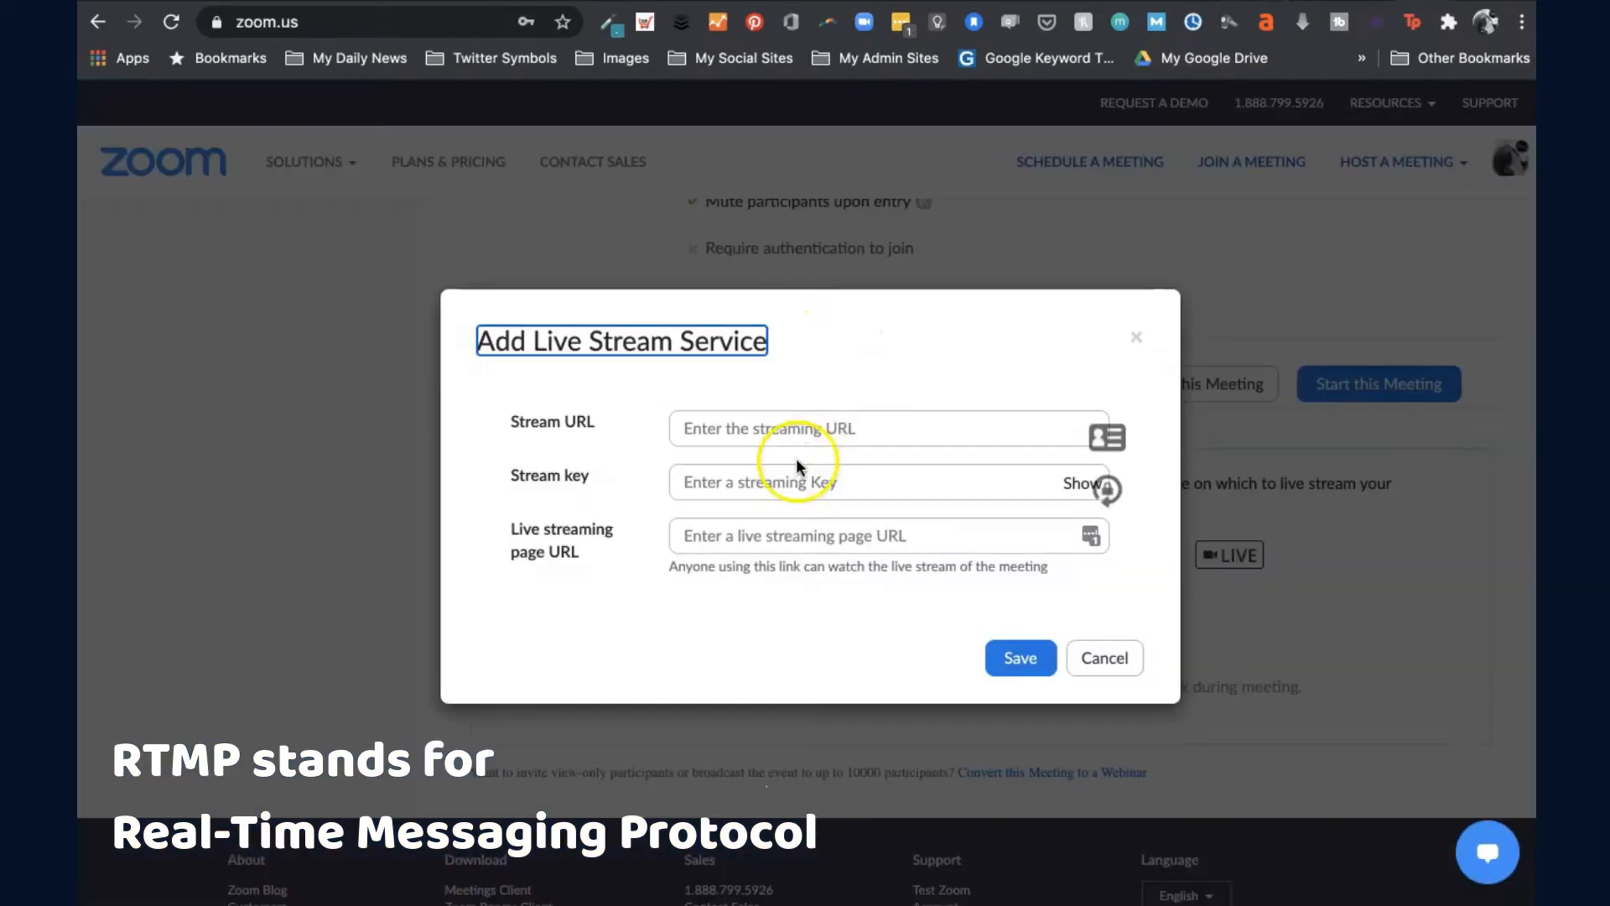
left_click(802, 429)
key("super+v")
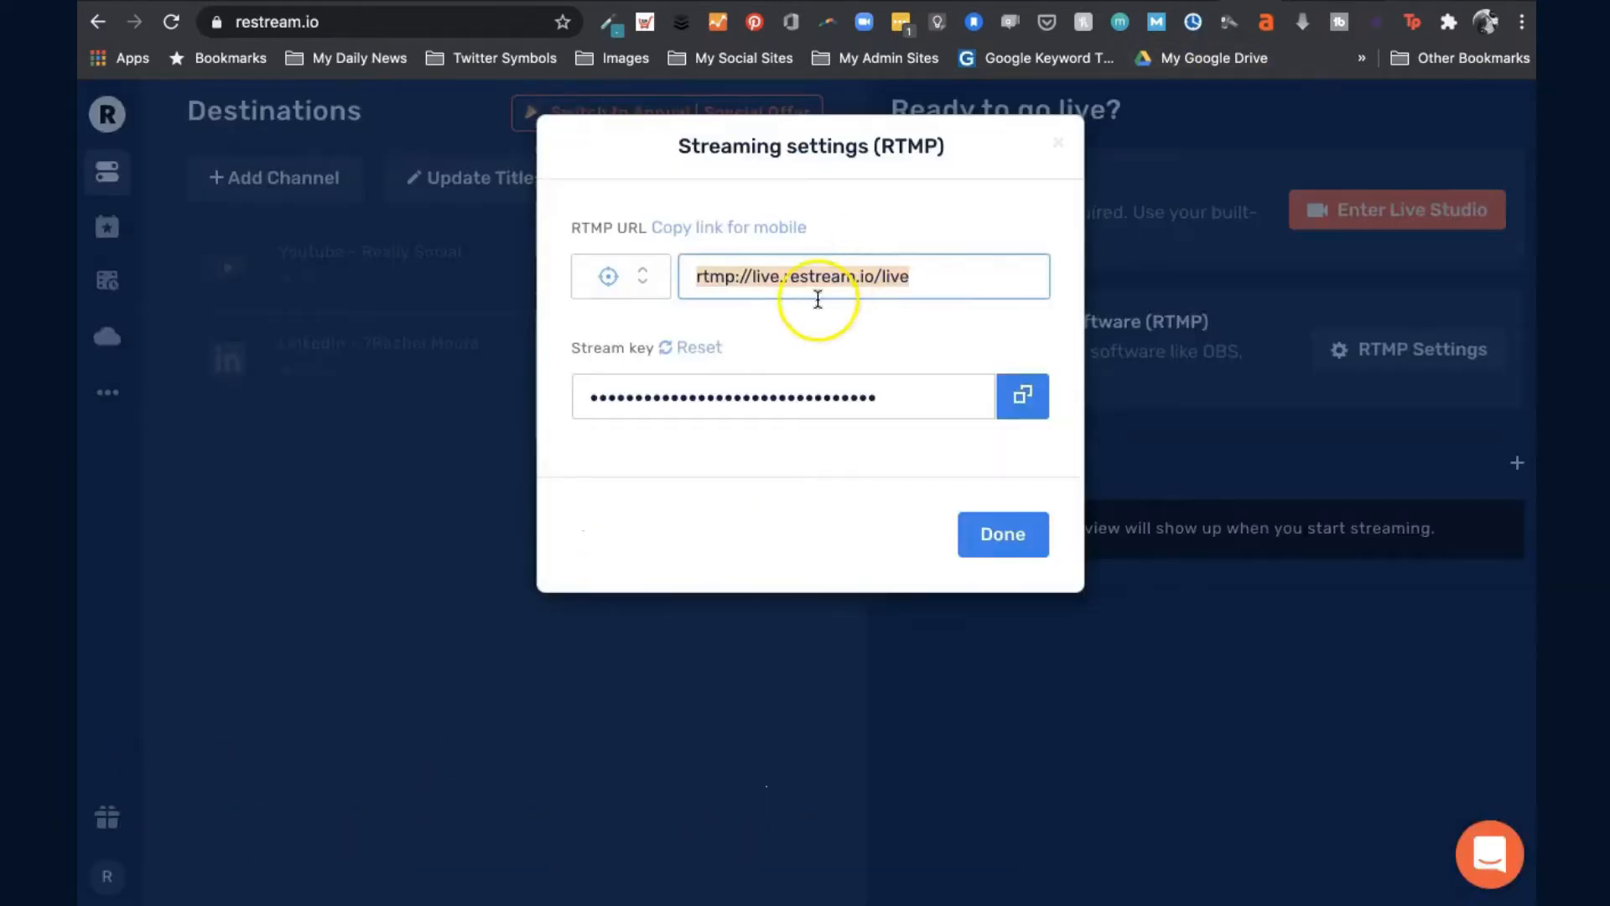
Copy the stream key from Restream and paste it into the Stream key field of Zoom's live stream service
left_click(1018, 399)
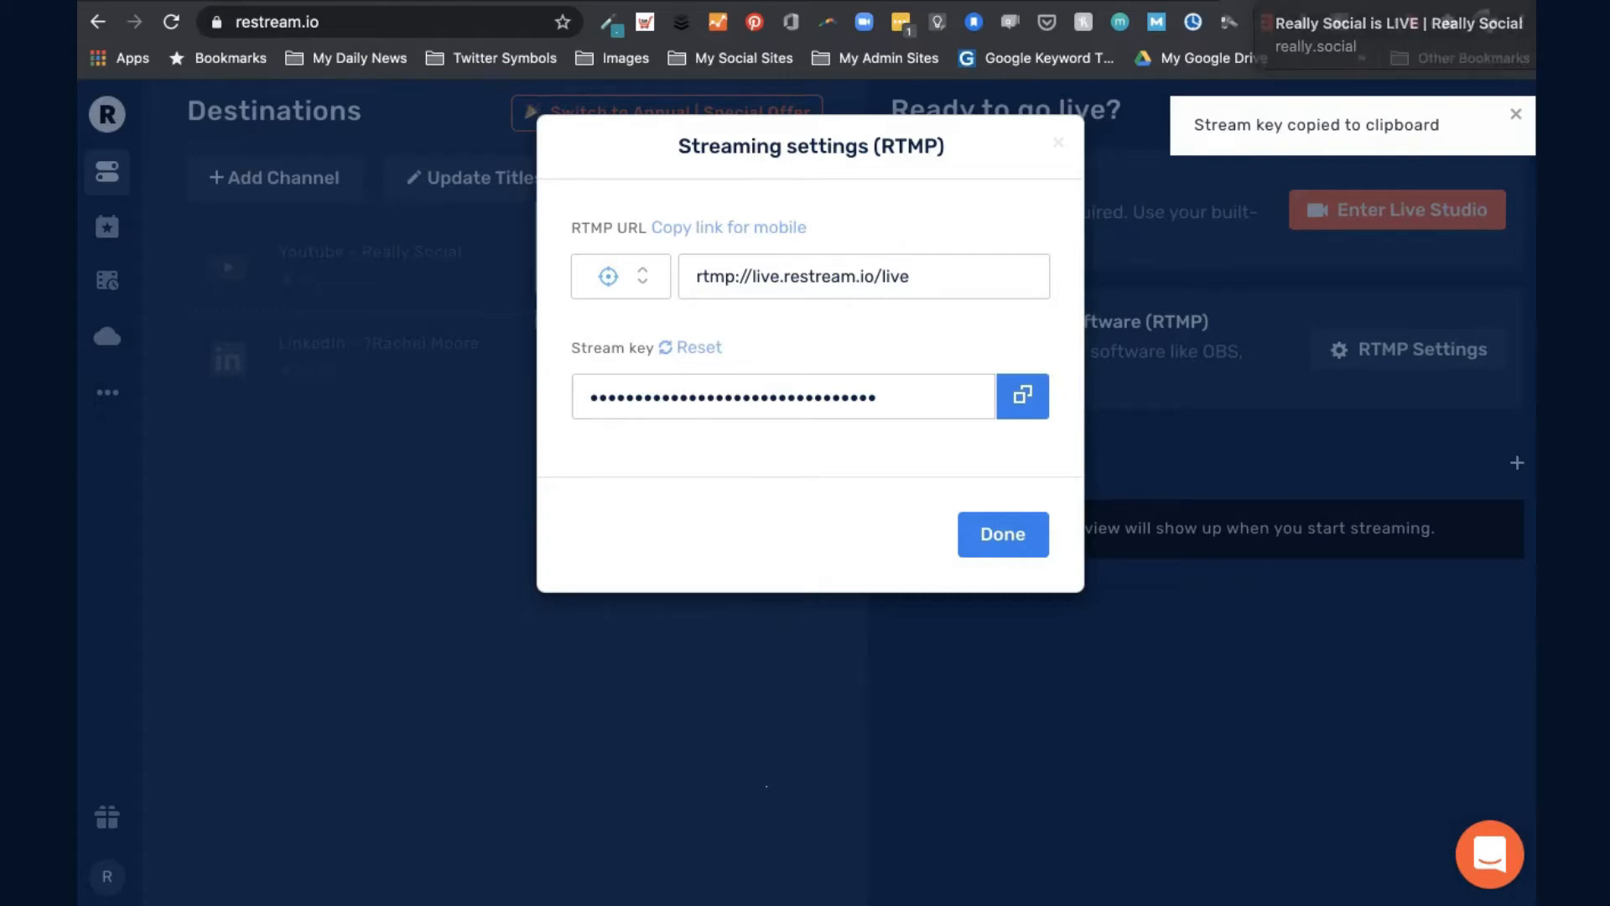
left_click(1375, 2)
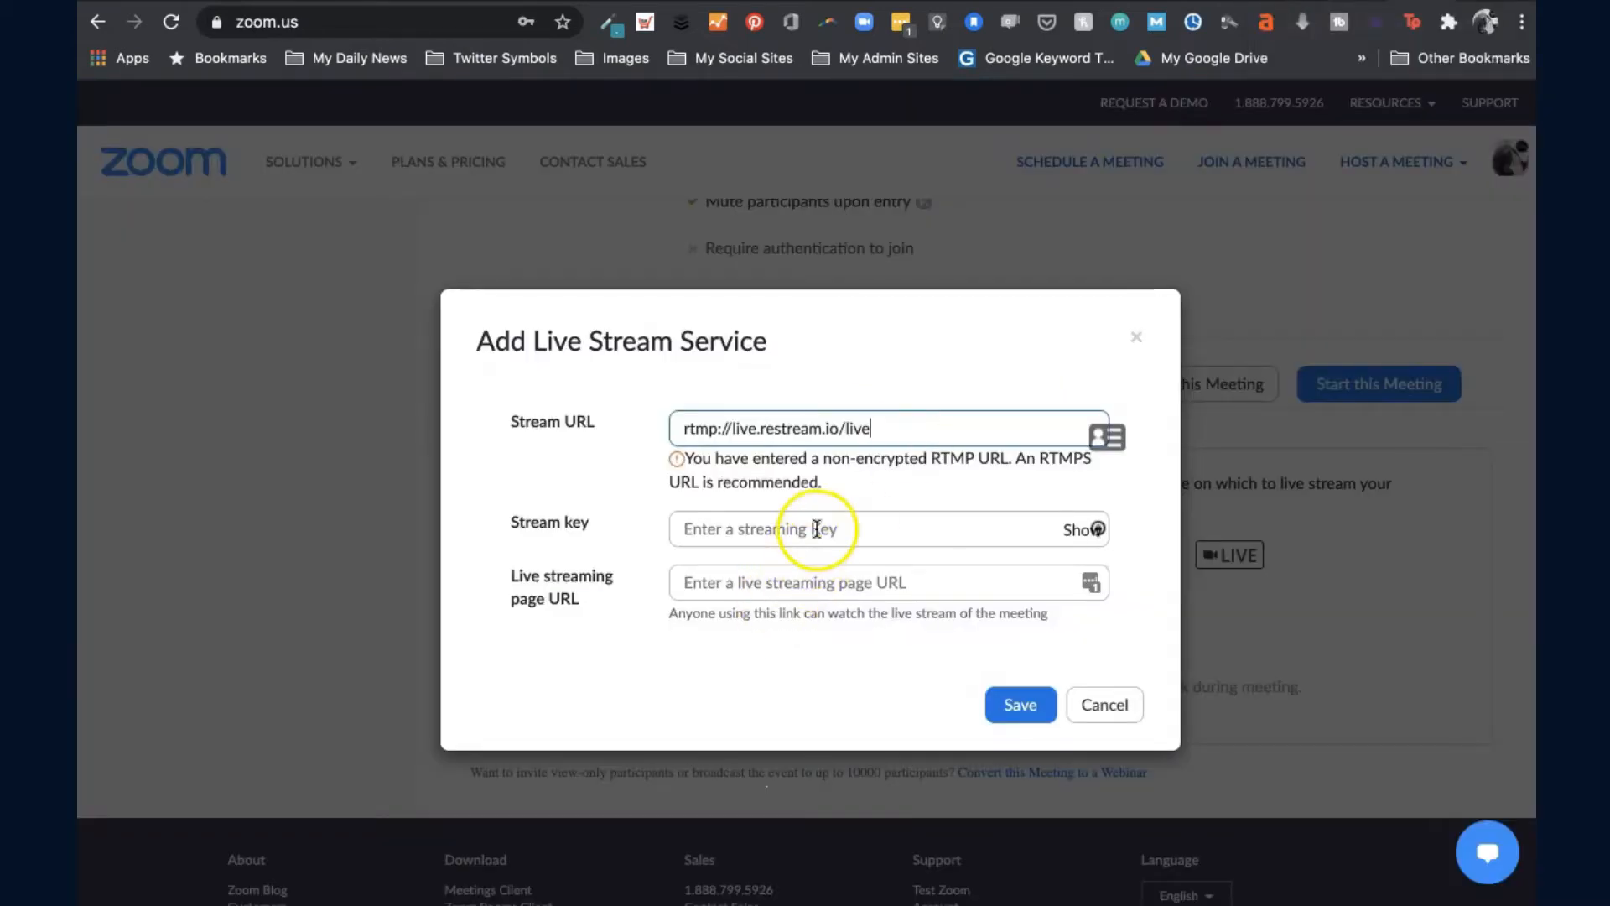
left_click(818, 528)
key("super+v")
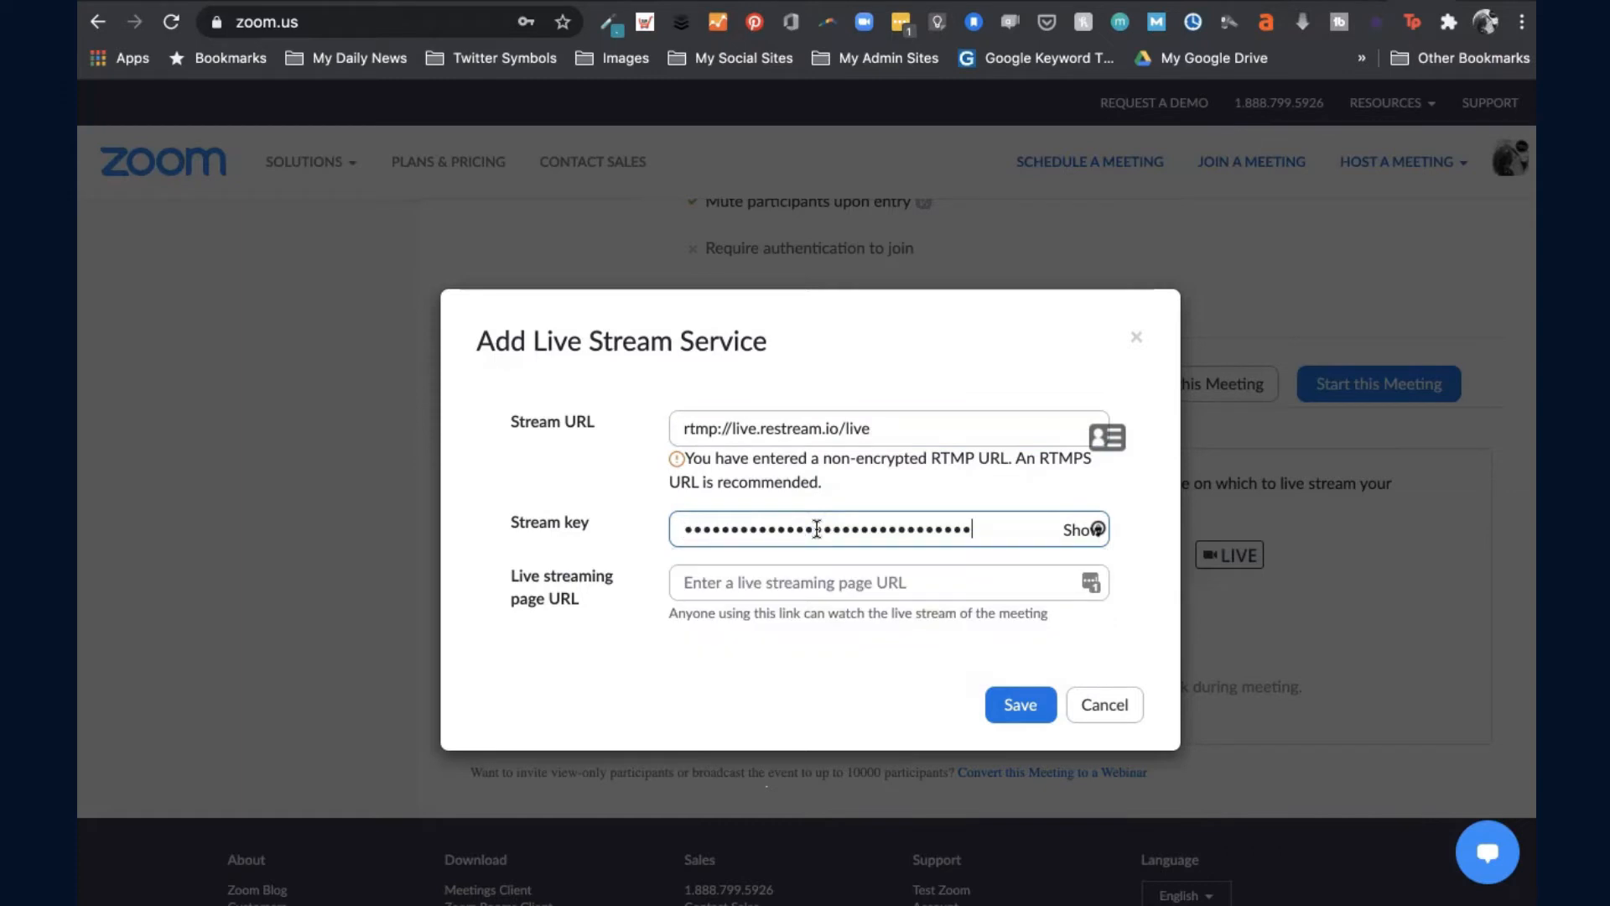
left_click(805, 582)
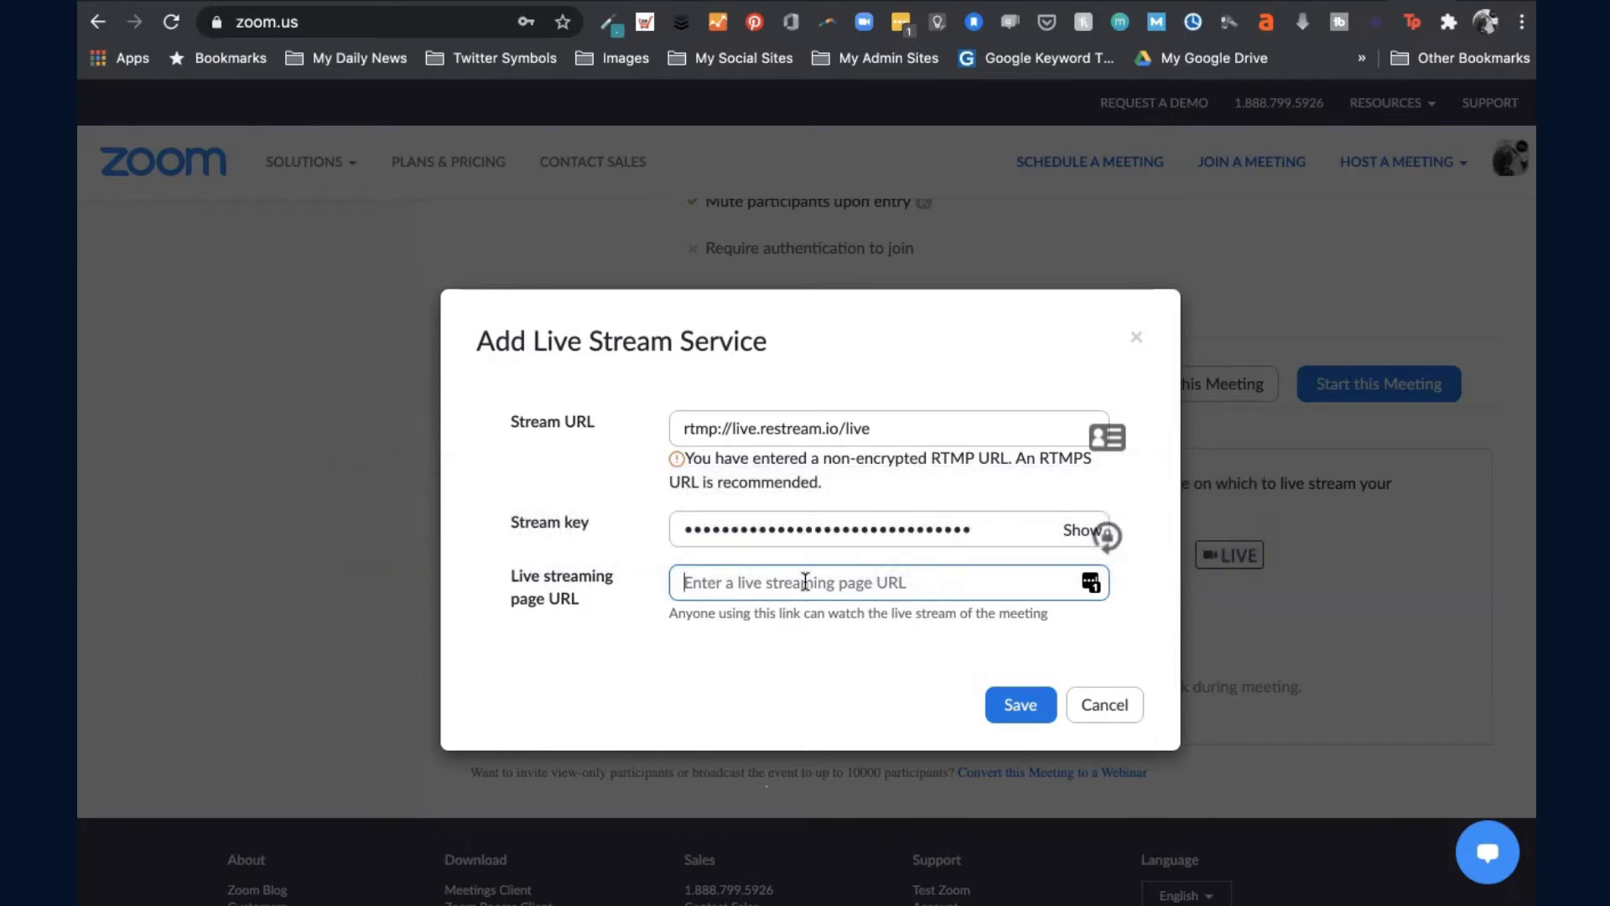
type("http://")
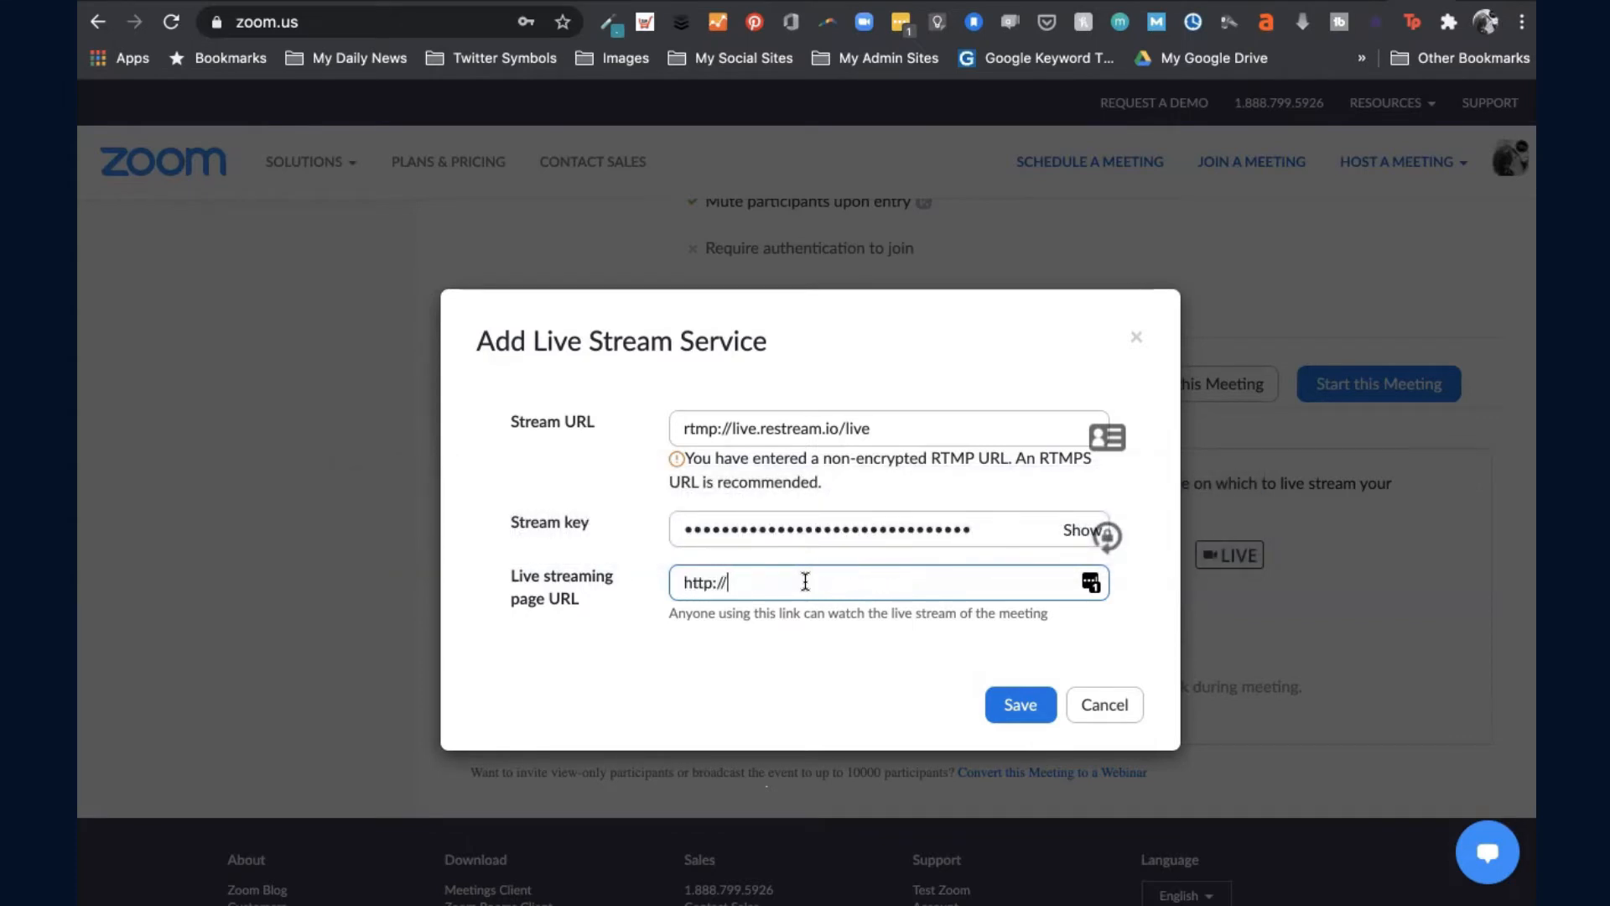
type("really.social/live")
left_click(1023, 704)
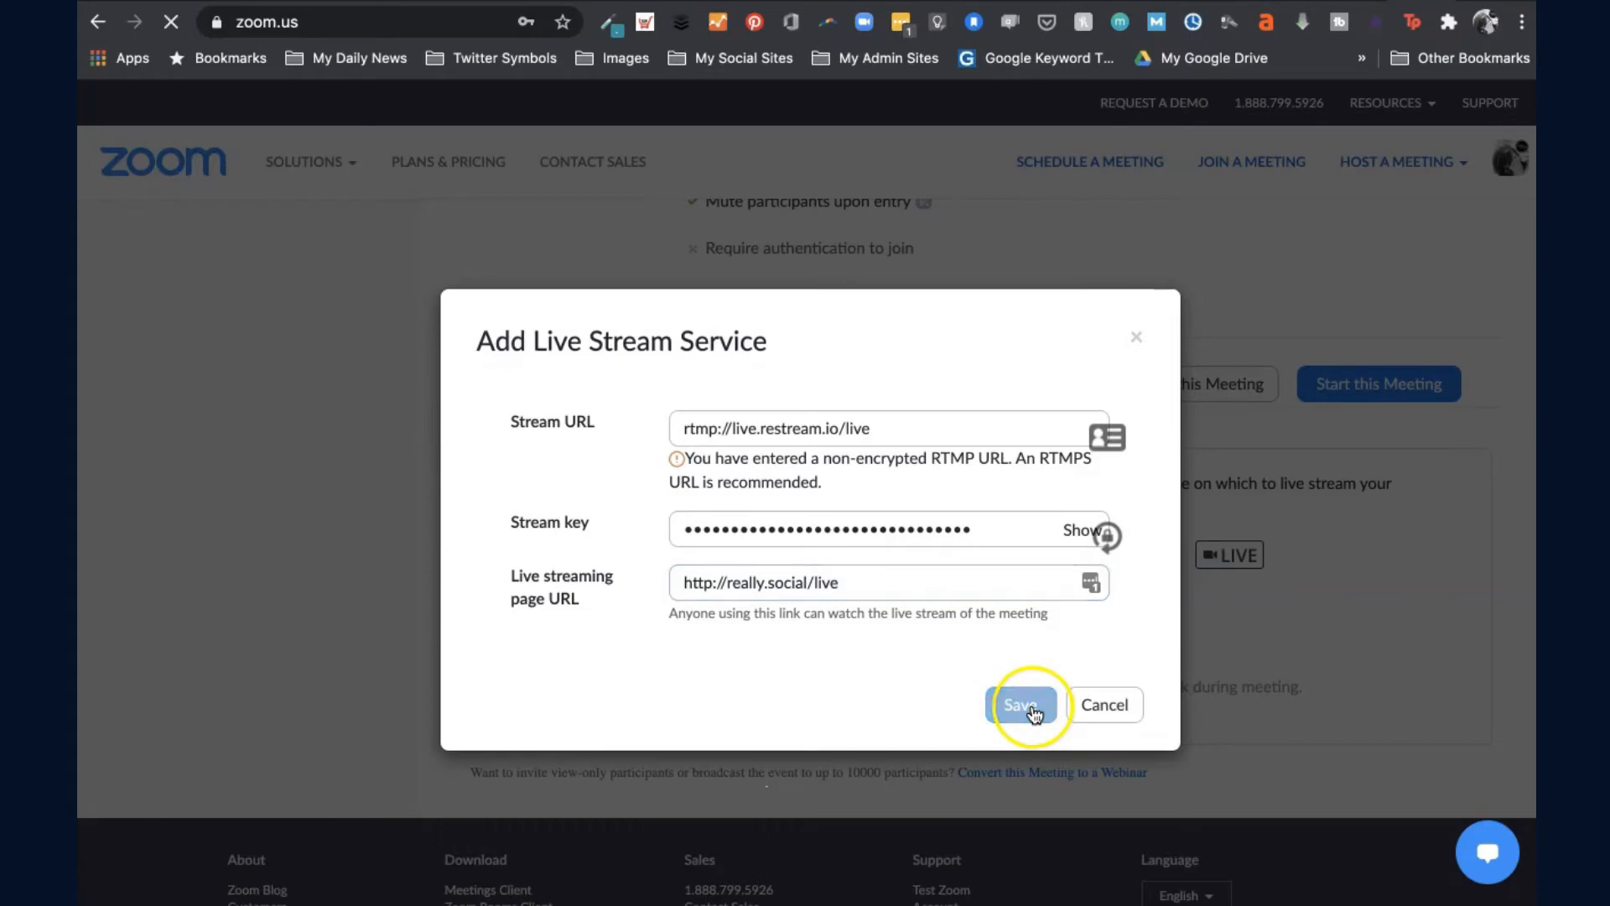
Start the meeting and broadcast it live on the custom live streaming service
scroll(1063, 425, "up", 10)
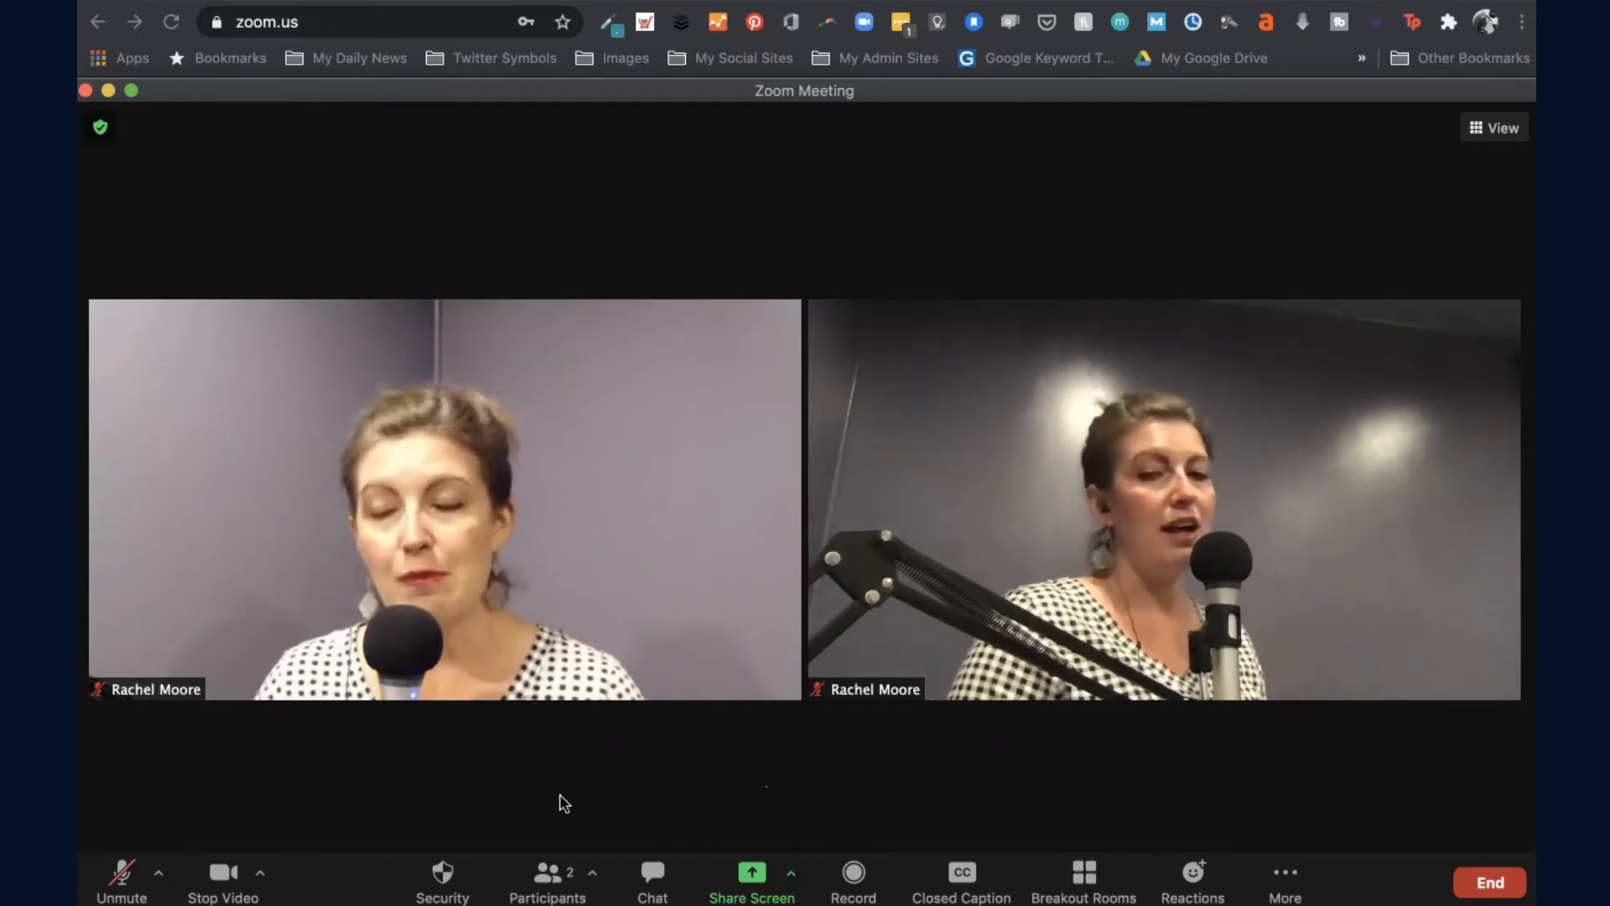
left_click(1284, 877)
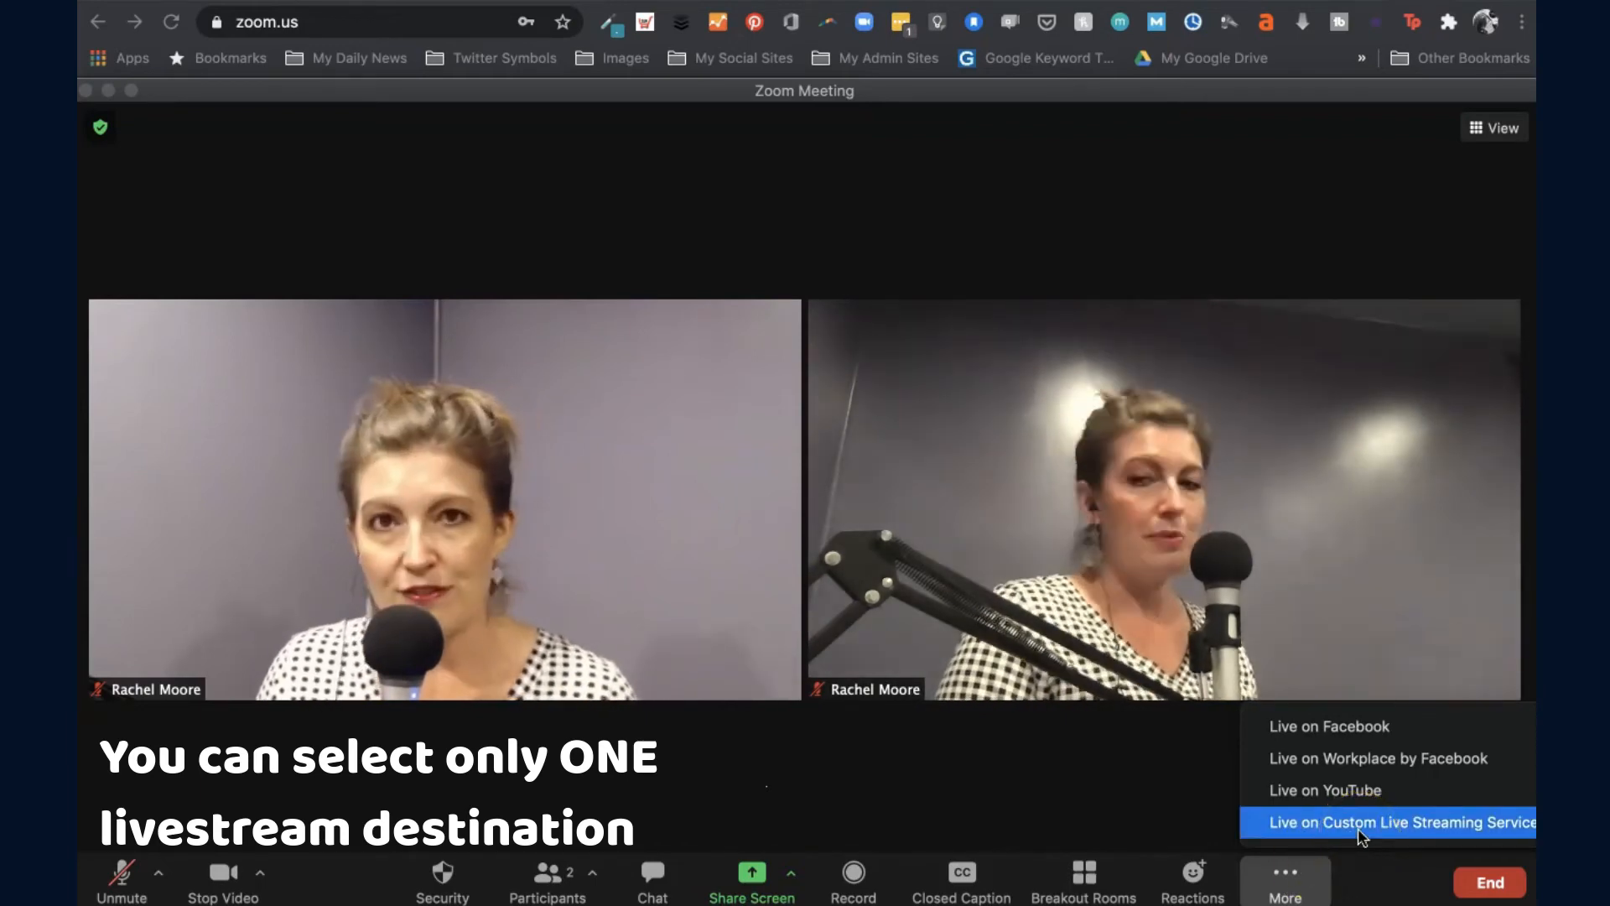
left_click(1357, 830)
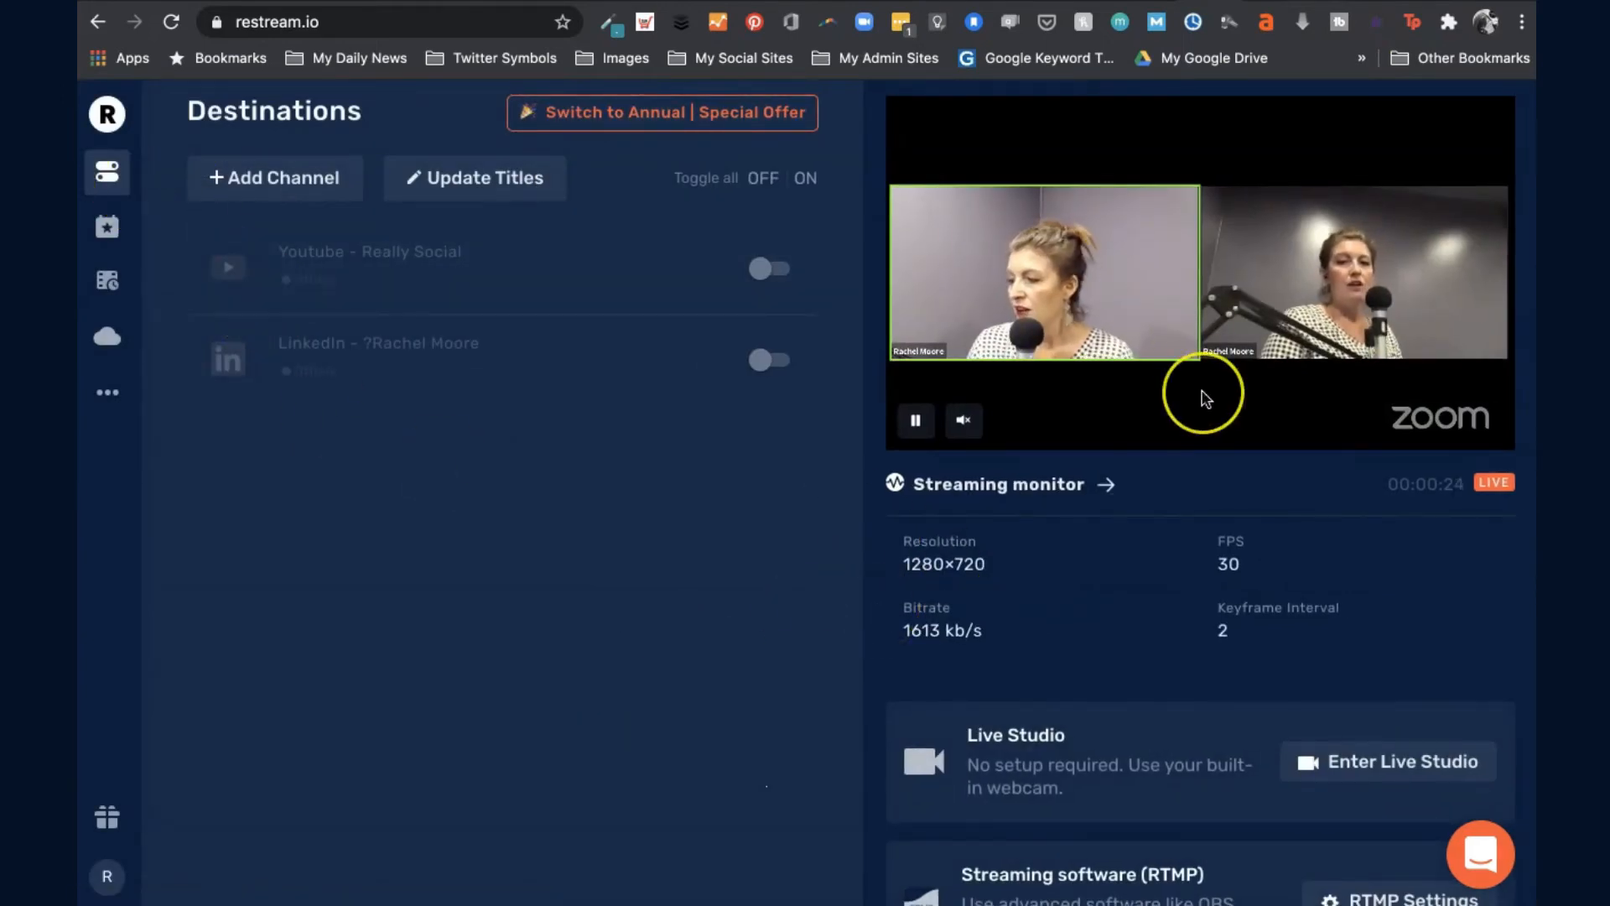
Check the incoming Zoom feed and the streaming monitor on the Restream dashboard
left_click(1455, 419)
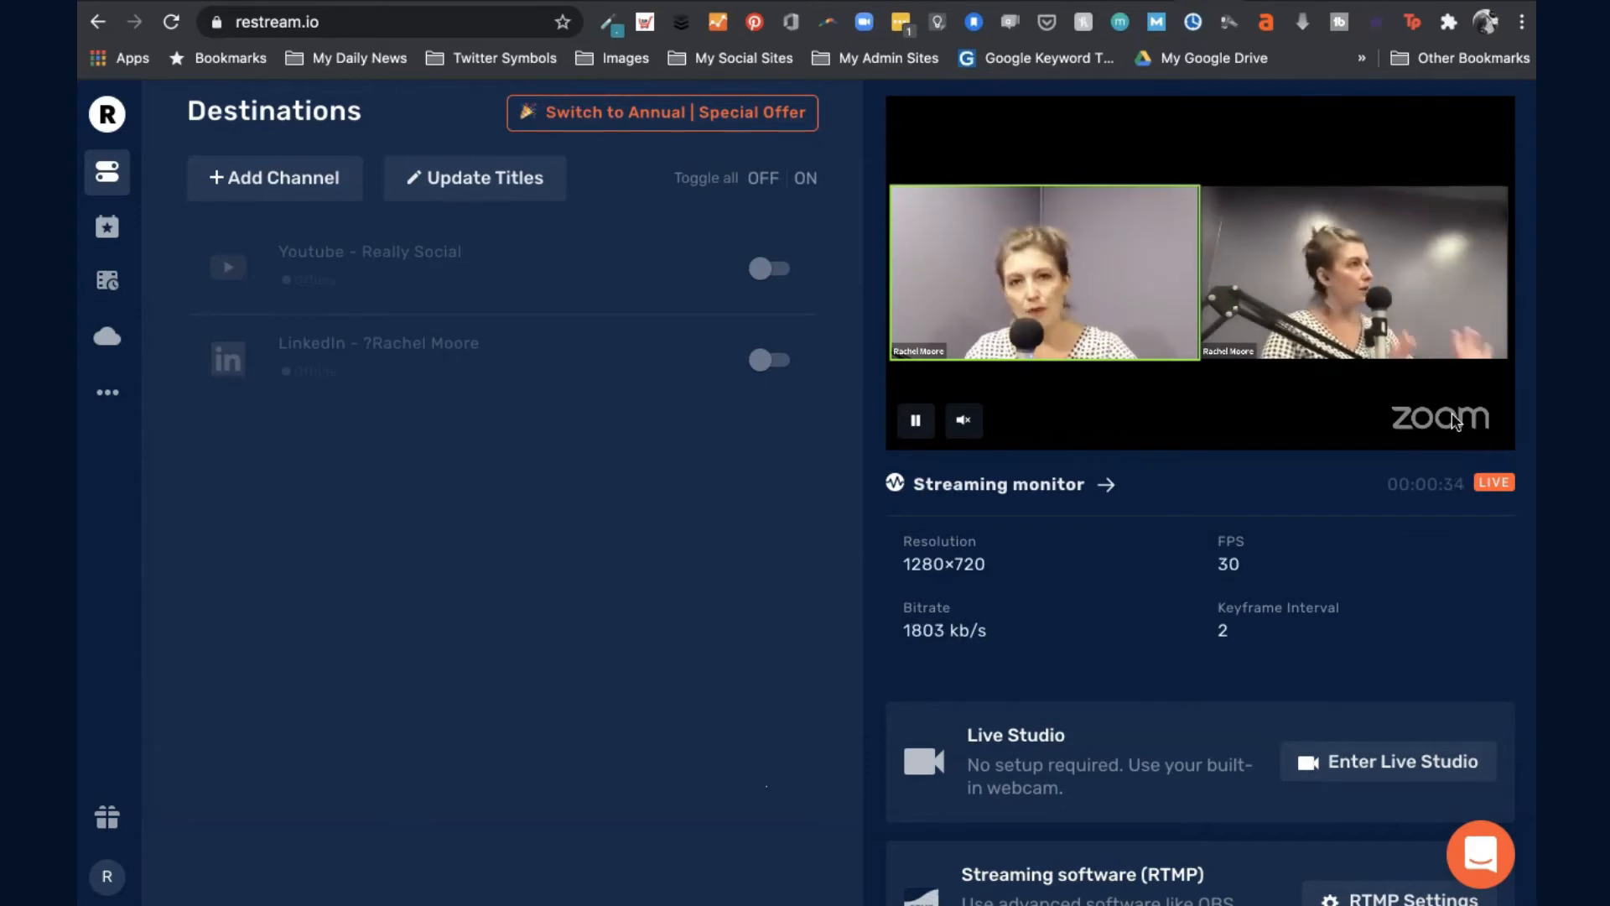
left_click(1417, 418)
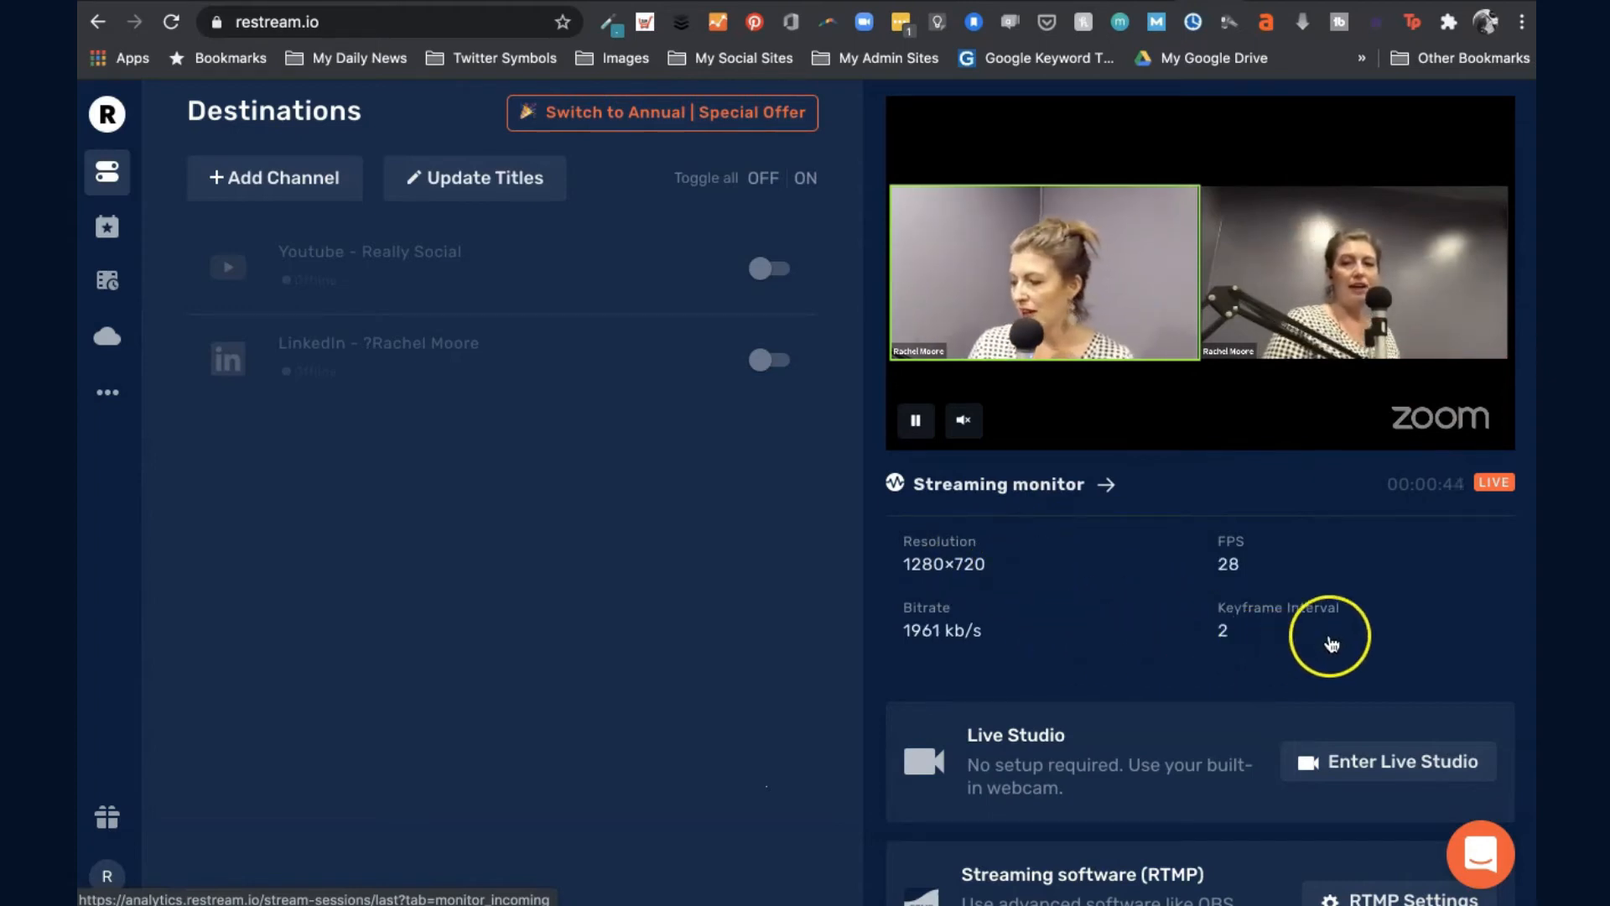
scroll(1332, 643, "down", 3)
scroll(1332, 643, "up", 3)
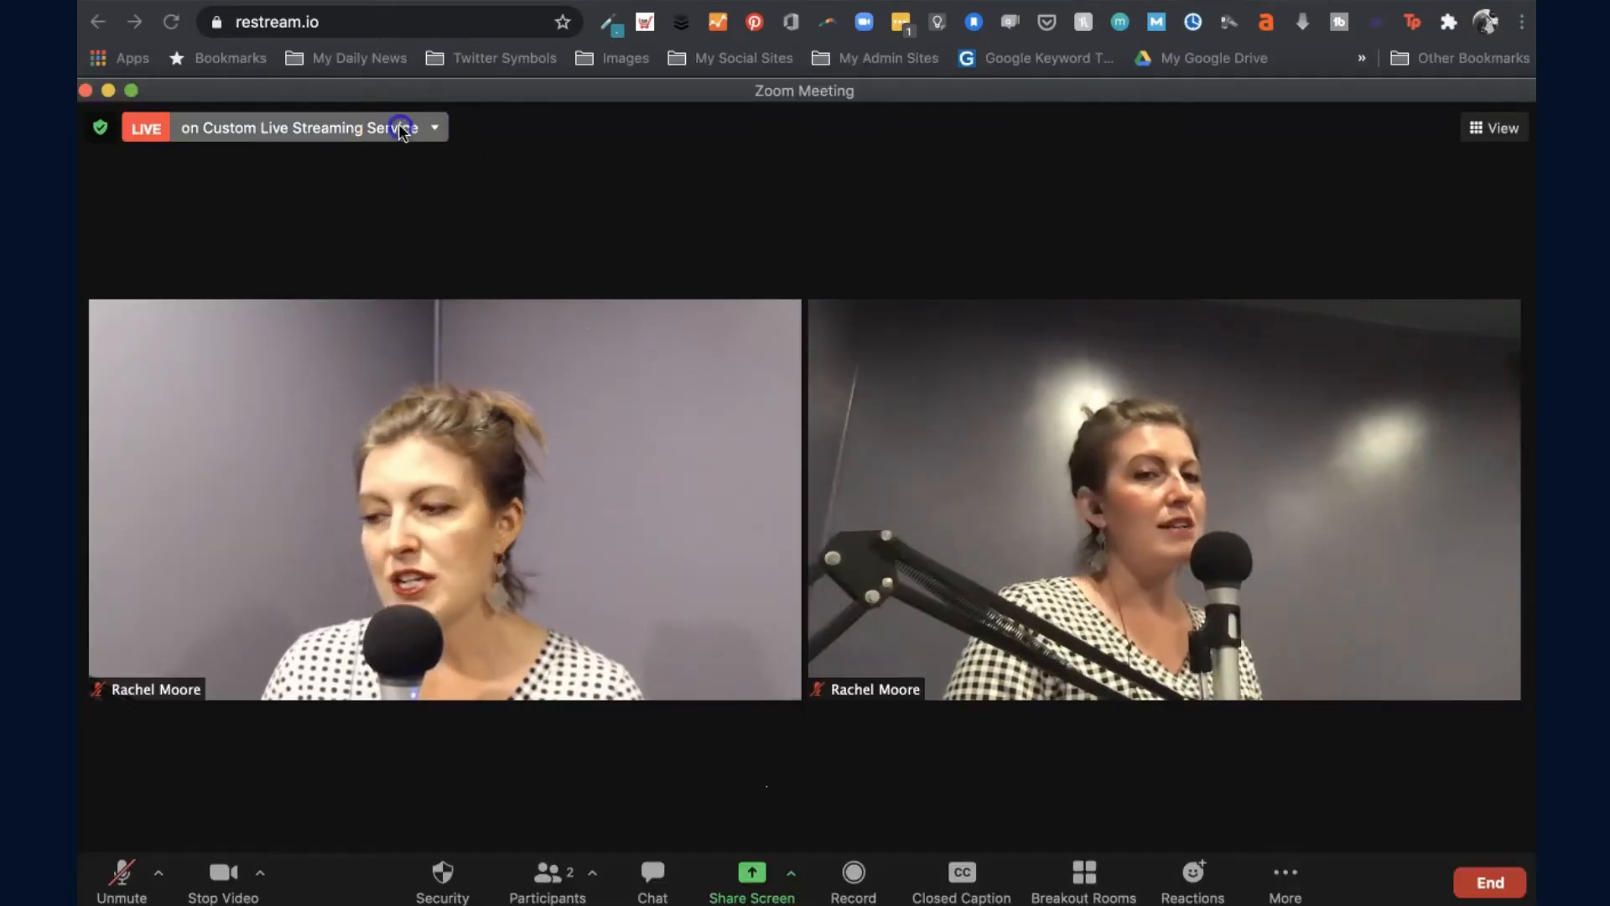
Copy the live stream's link from the Zoom meeting, and open the stream's viewing page on the custom live streaming service
left_click(419, 128)
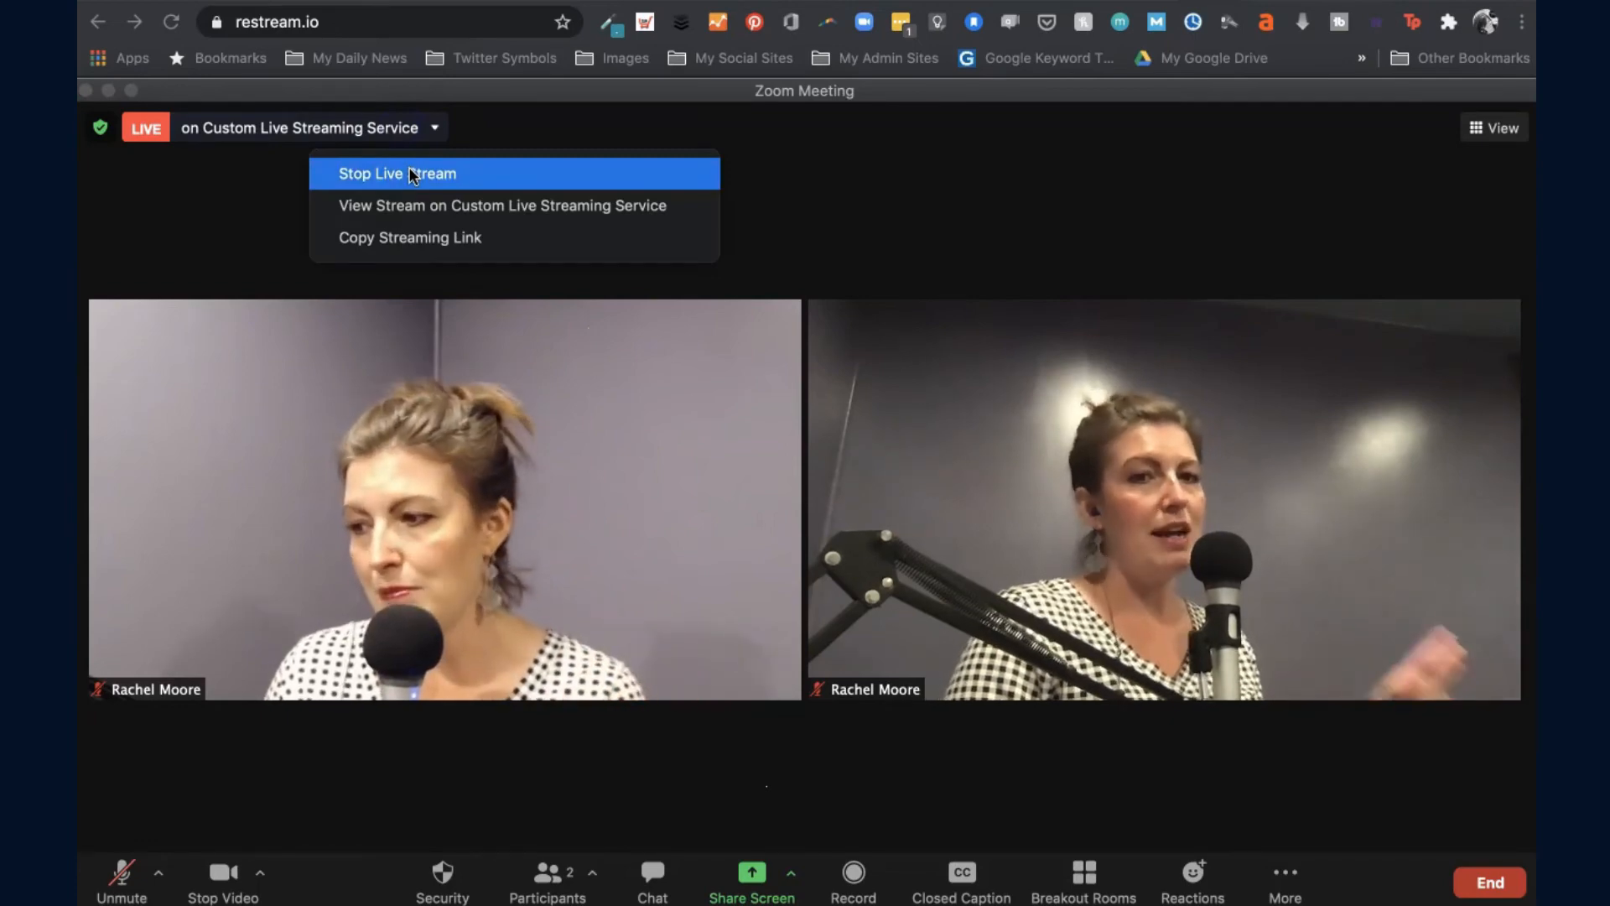
left_click(398, 239)
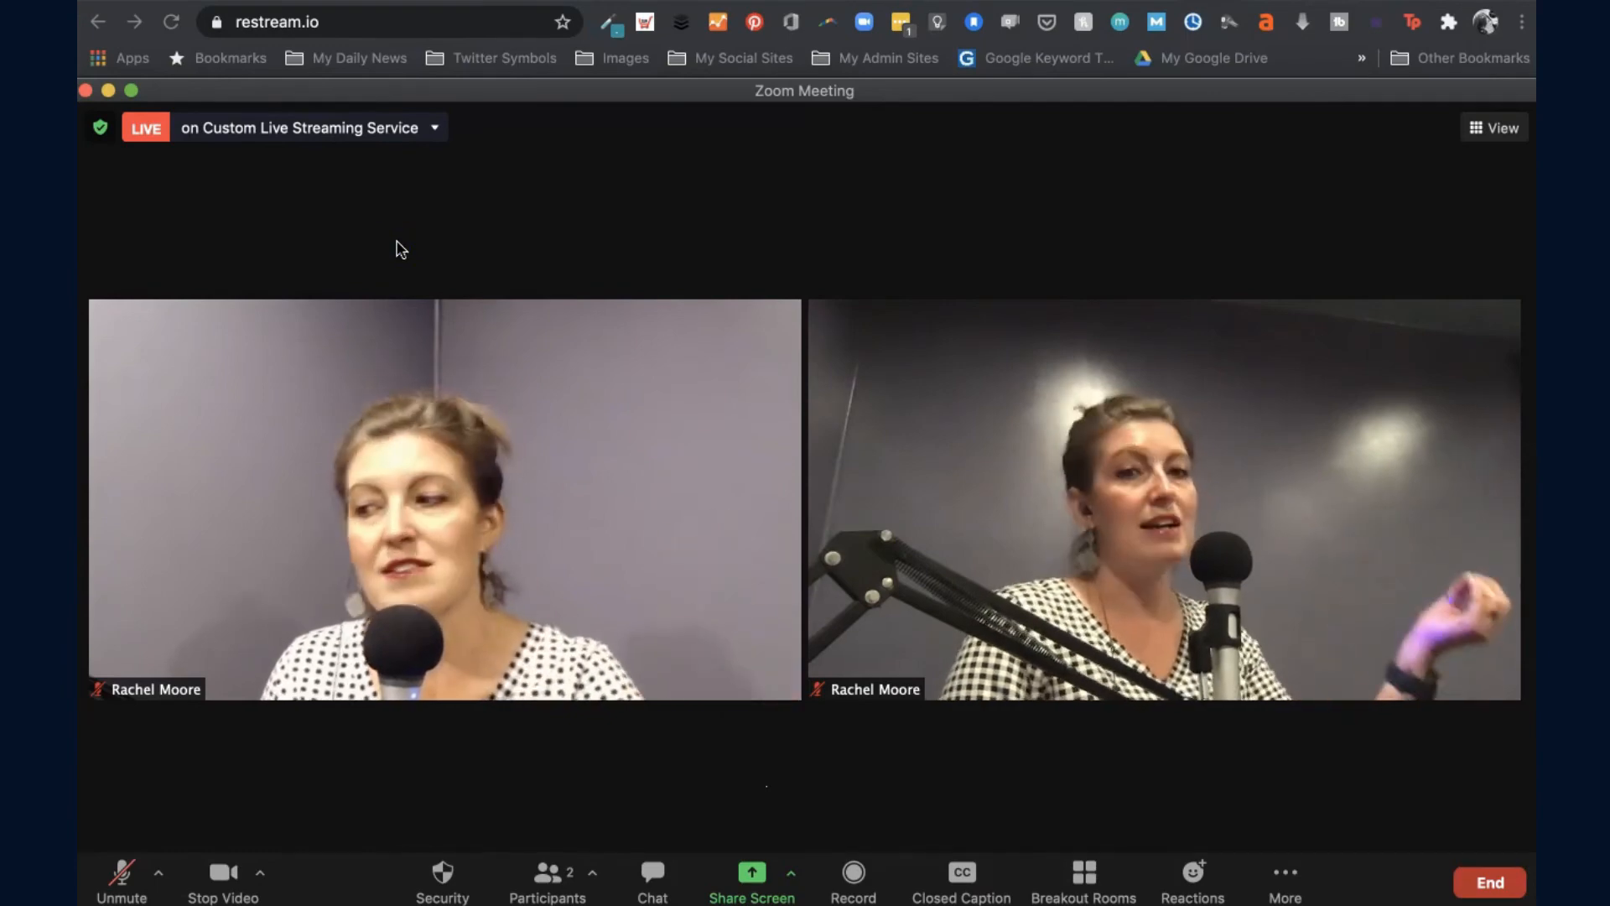
left_click(399, 127)
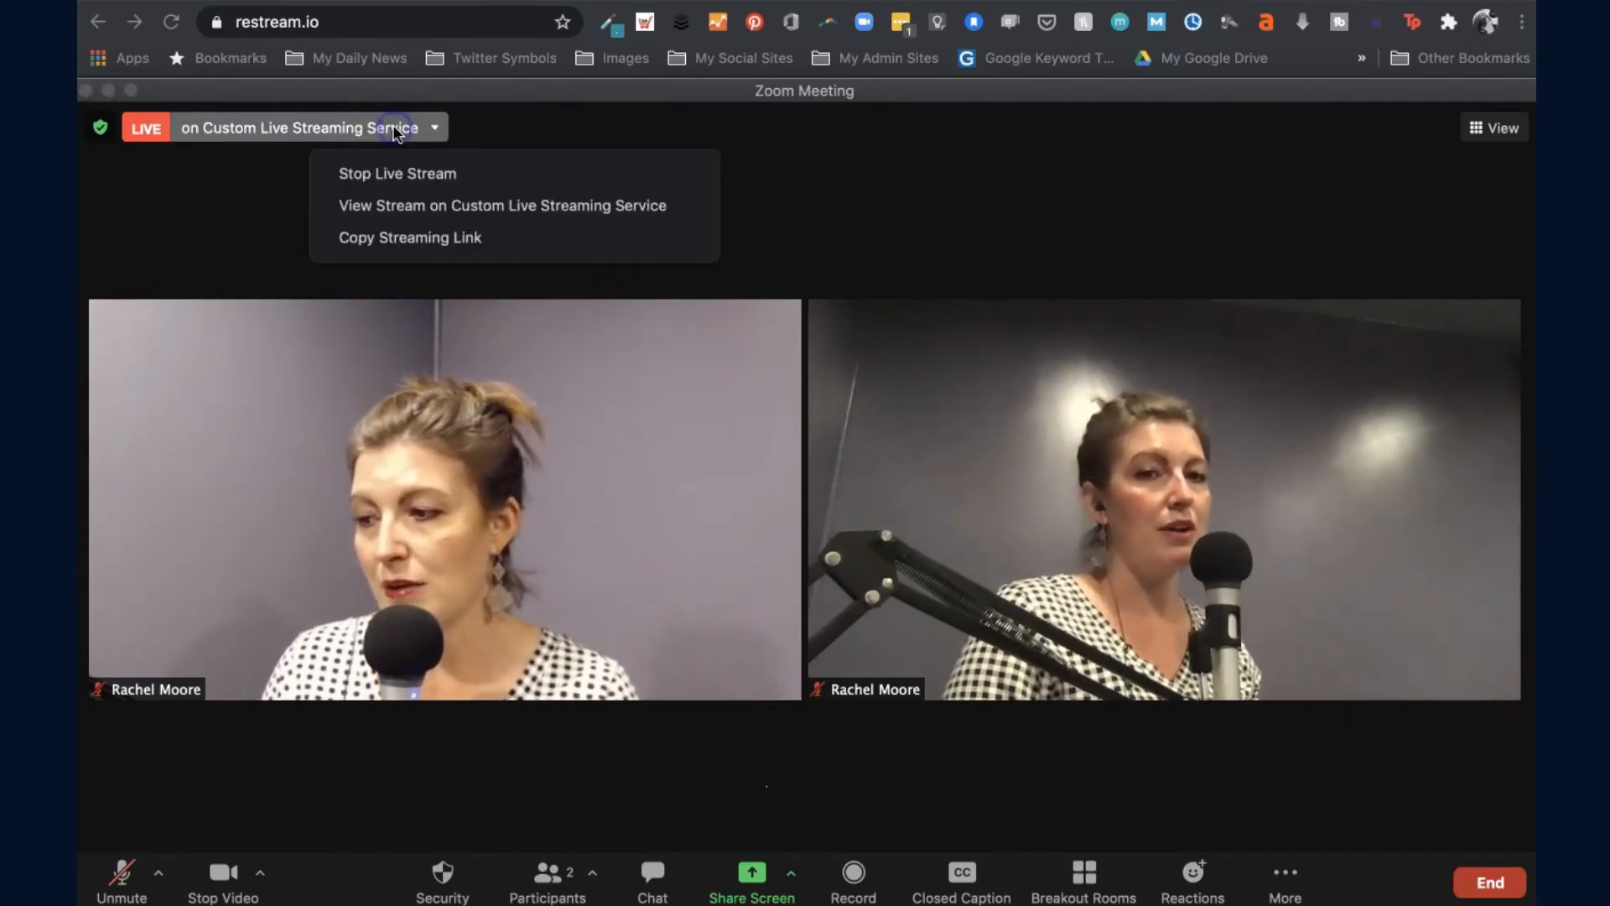
left_click(405, 201)
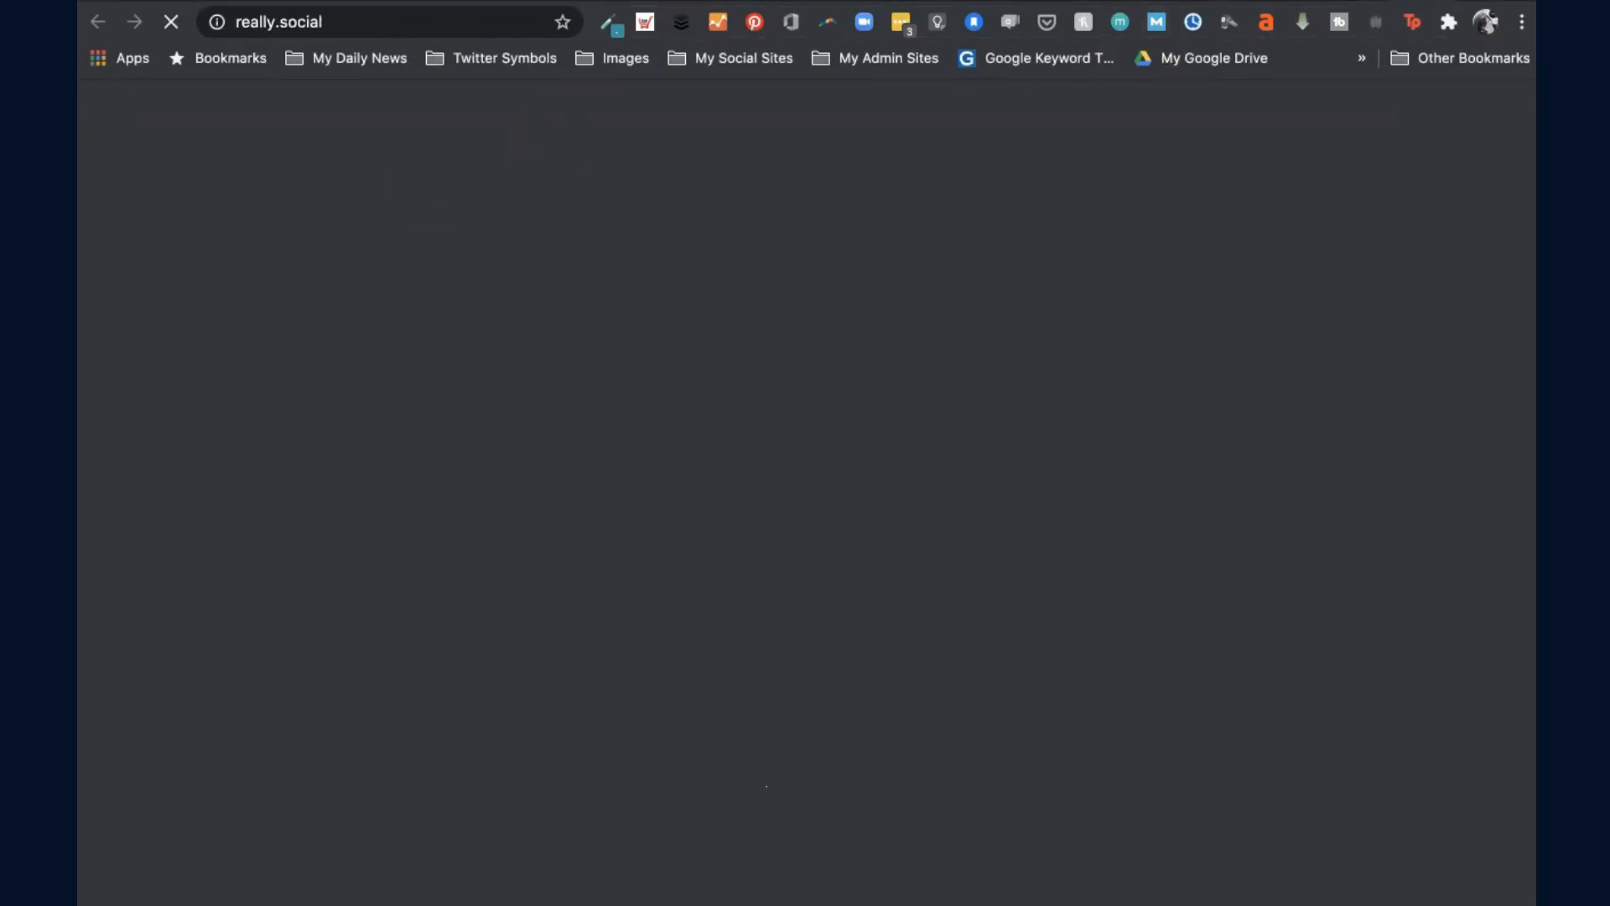
left_click(170, 145)
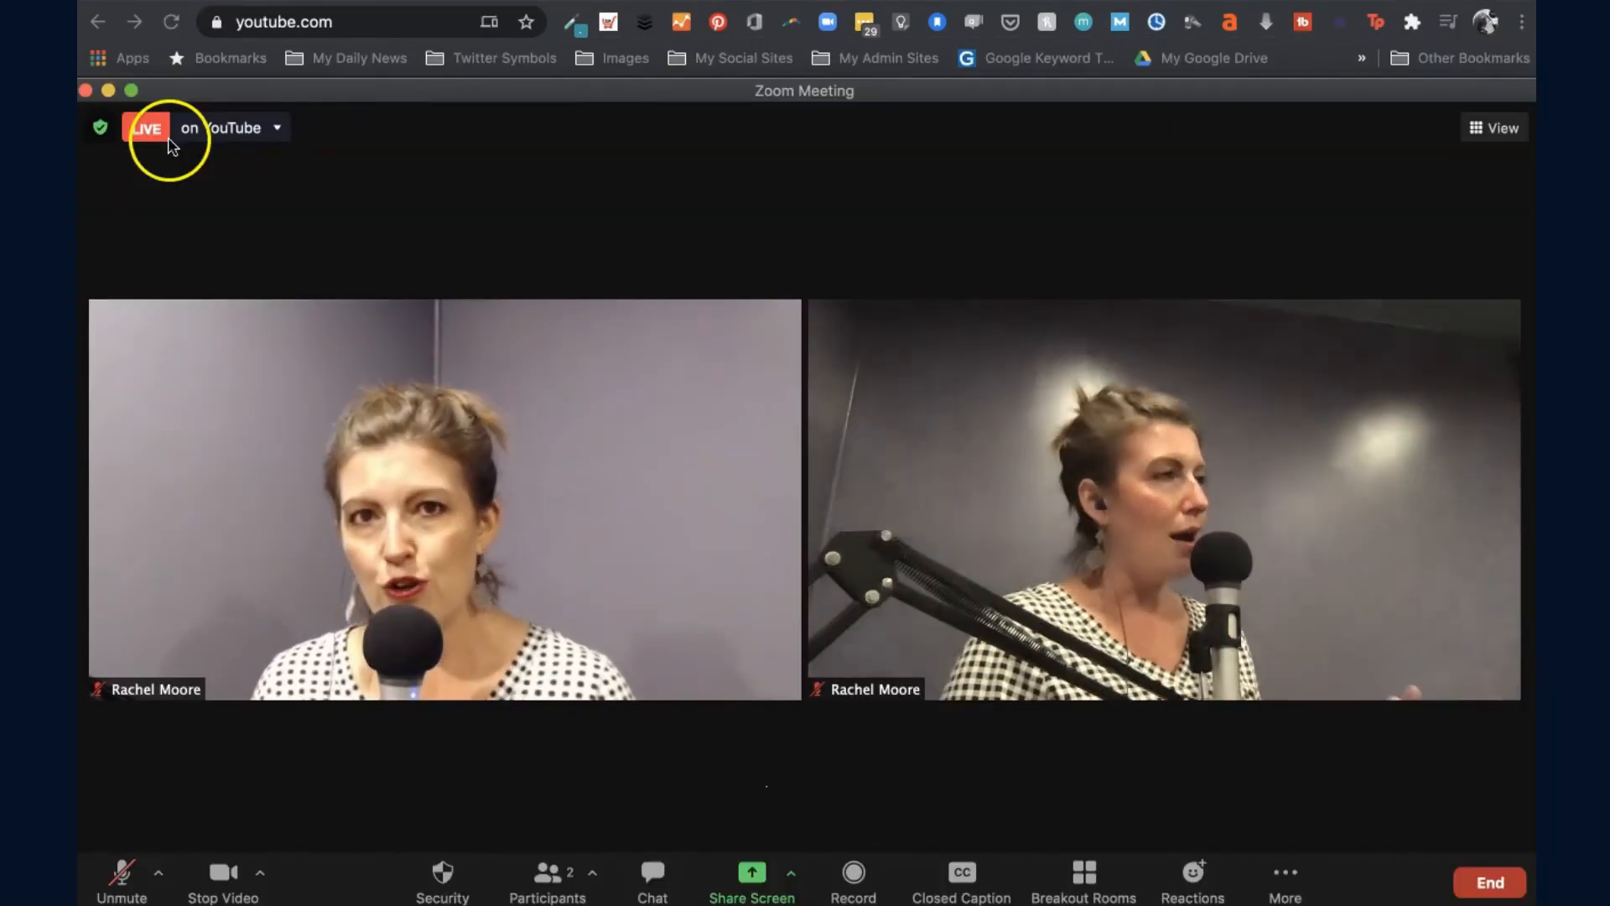